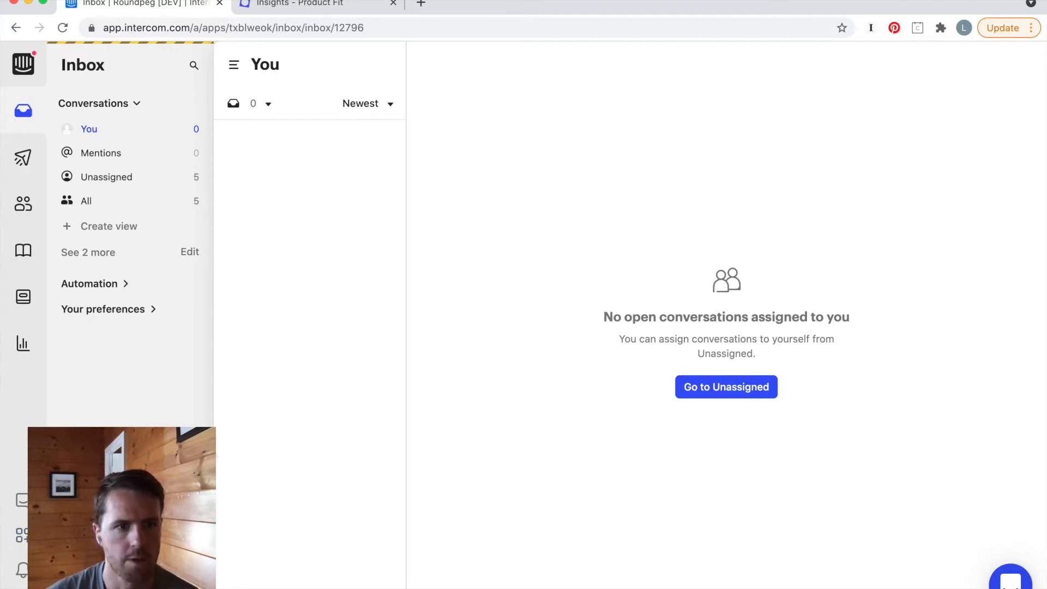
Step: Search the Intercom App Store for "product fit" and open the Product Fit app listing
left_click(21, 535)
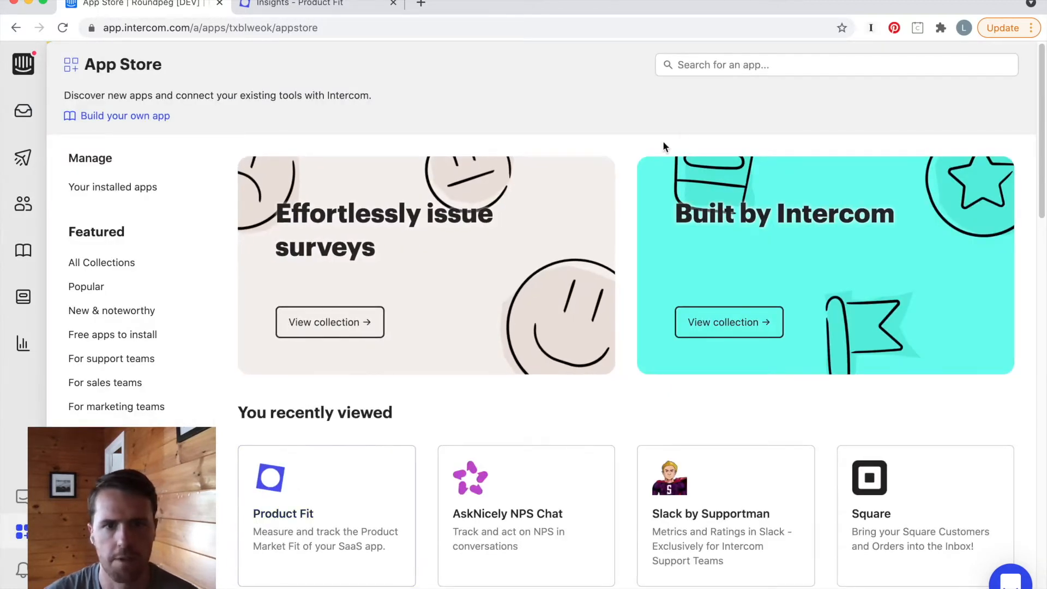
left_click(762, 57)
type("pr")
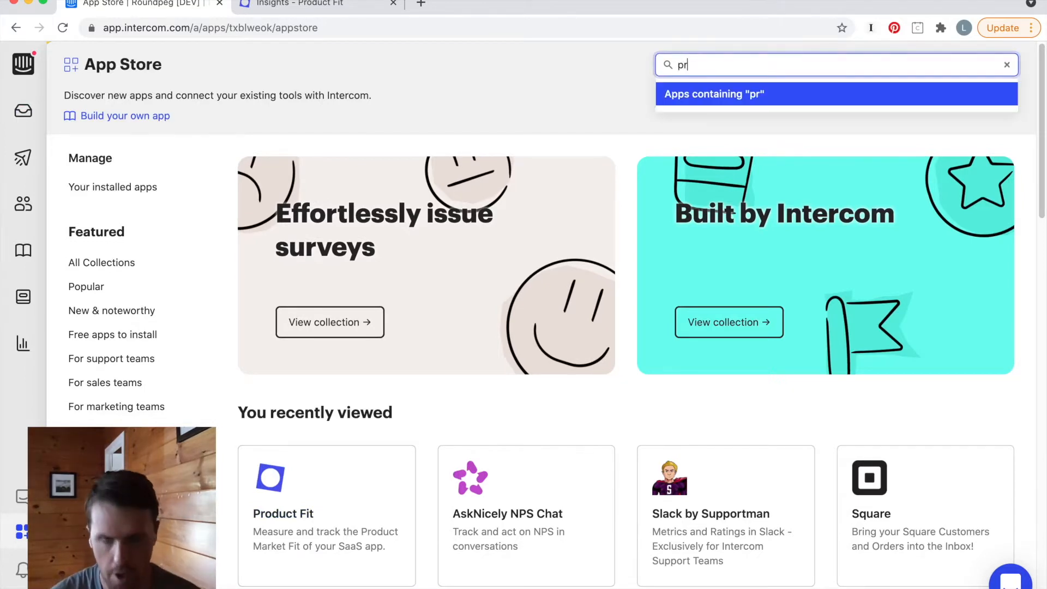
type("oduct fit")
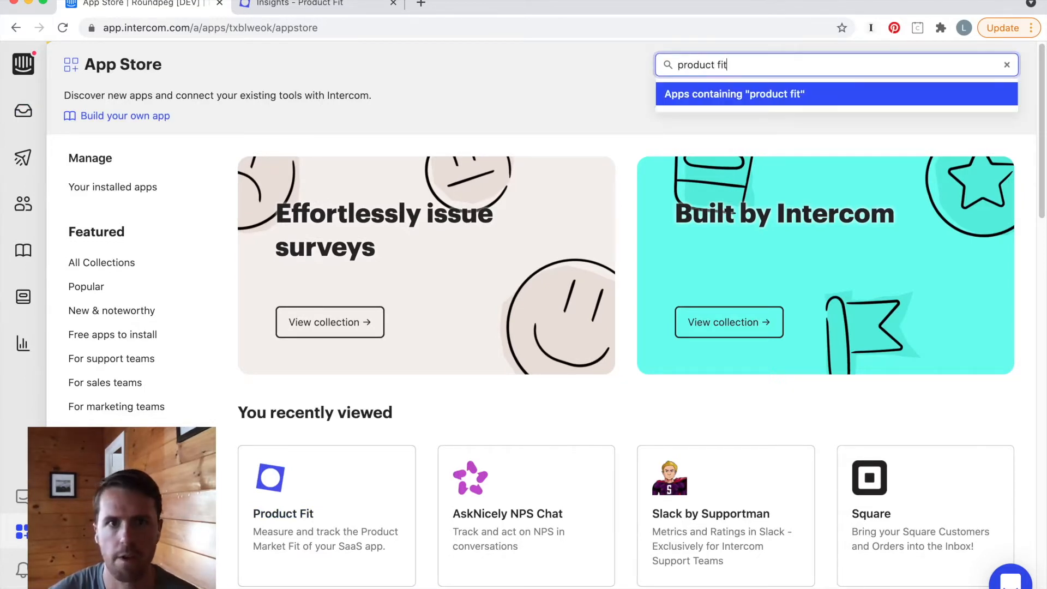
left_click(746, 91)
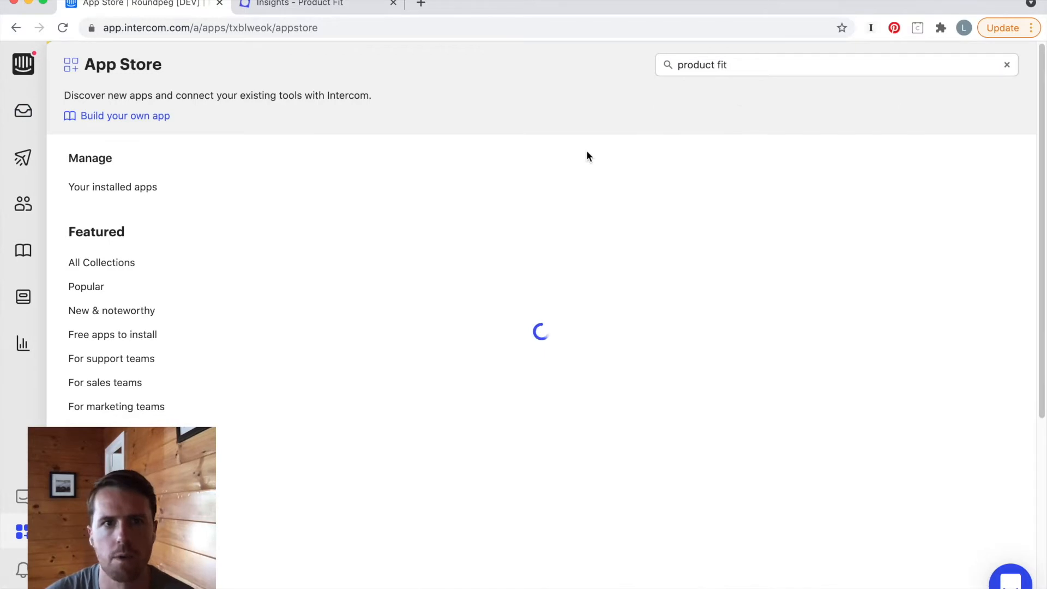
scroll(485, 233, "down", 2)
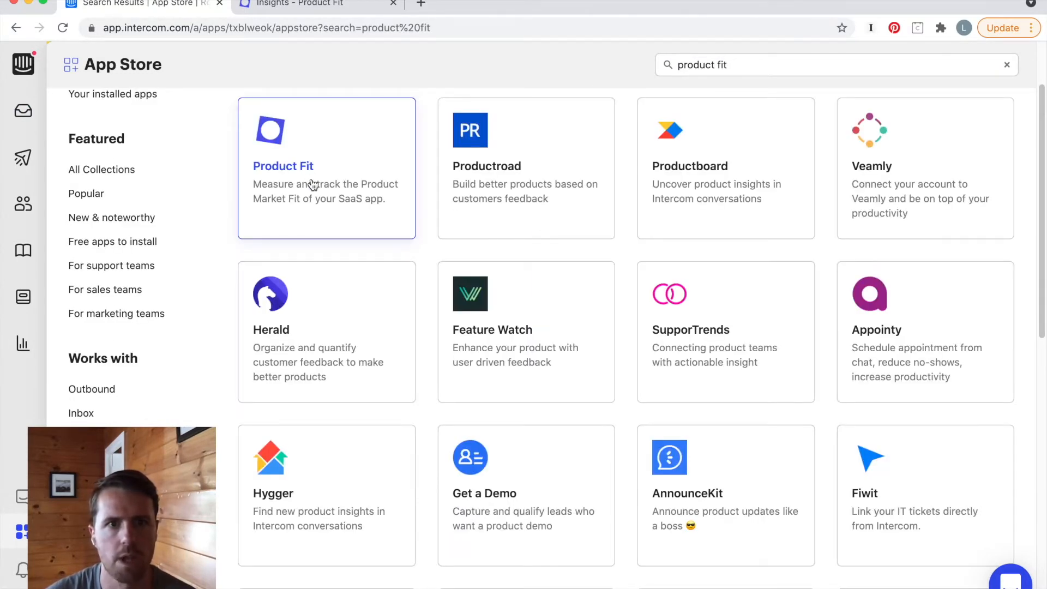
left_click(330, 168)
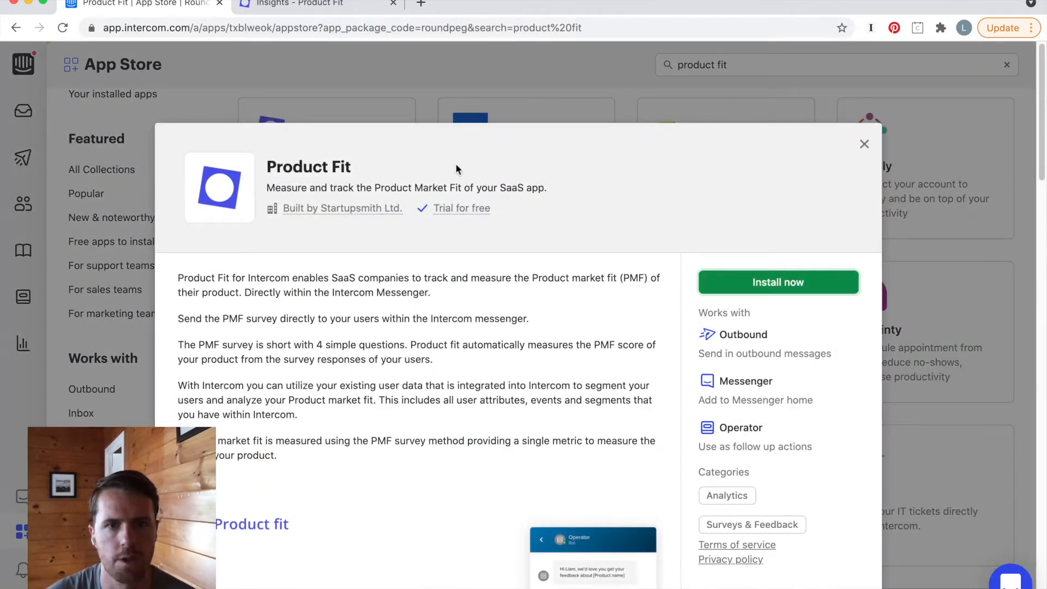
Step: Review the Product Fit app's description and survey previews, and start installing it
scroll(354, 197, "down", 10)
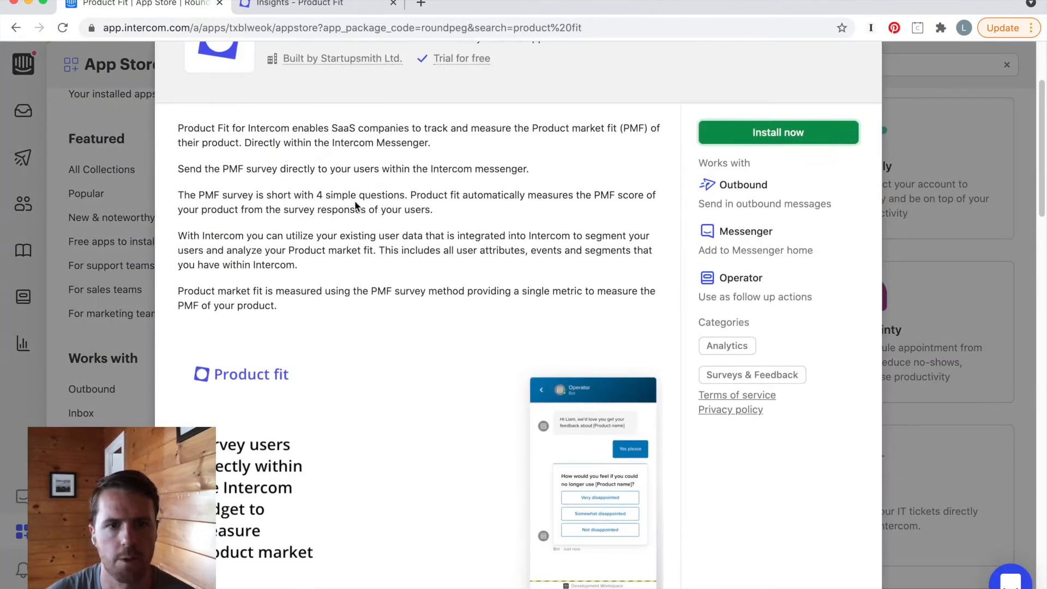
scroll(363, 203, "down", 8)
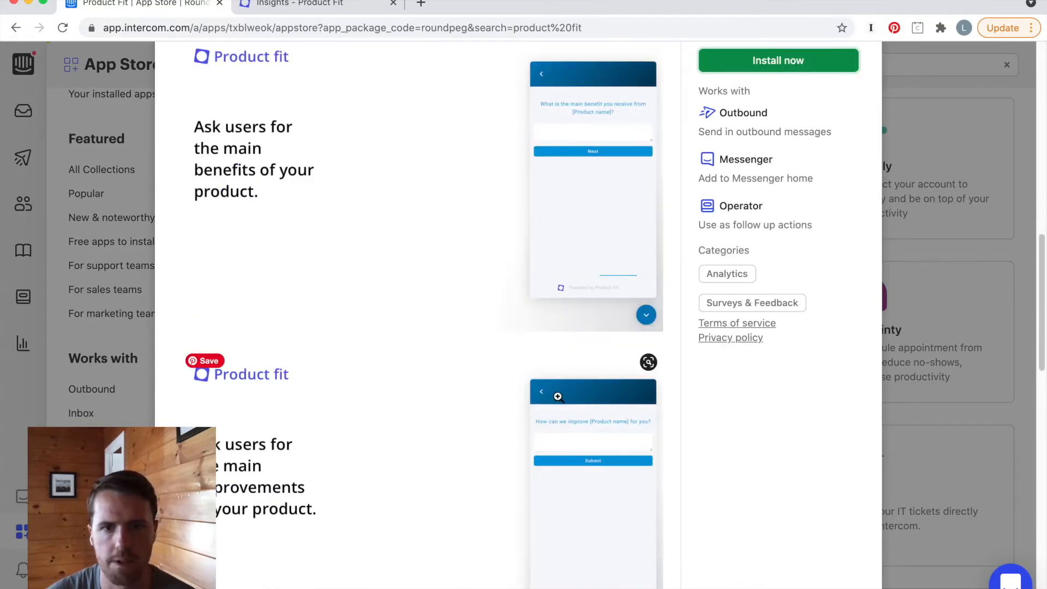
scroll(547, 405, "up", 20)
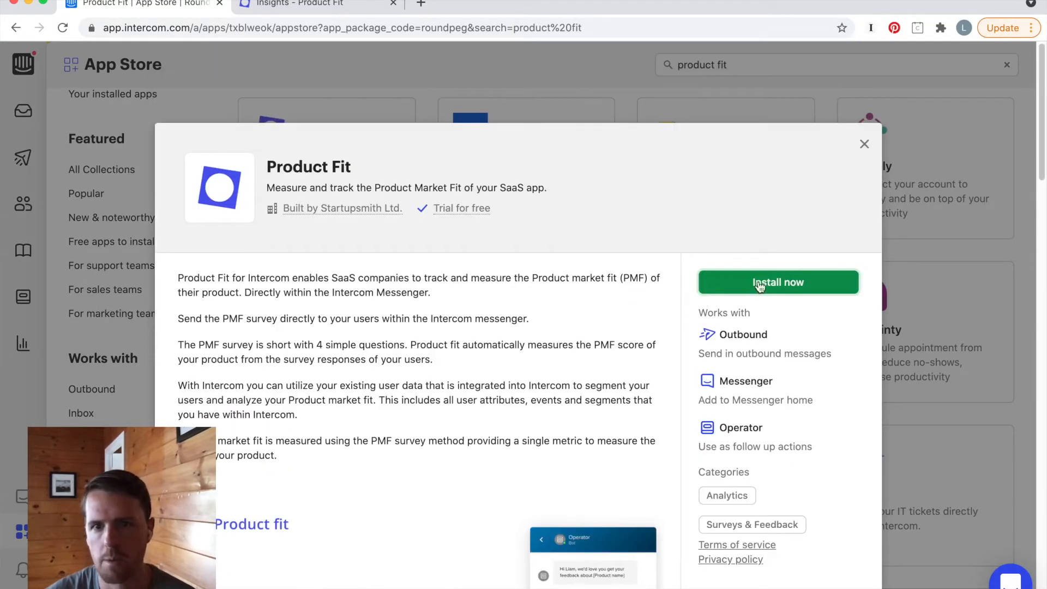
left_click(760, 283)
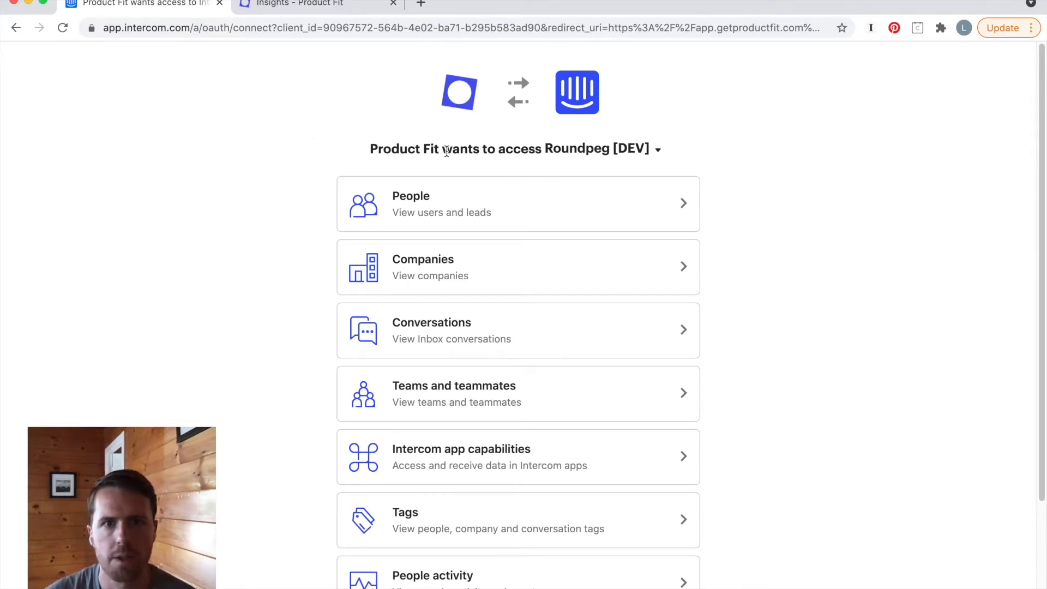
Step: Review the permissions Product Fit requests and authorize its access to the Roundpeg [DEV] workspace
scroll(327, 136, "down", 5)
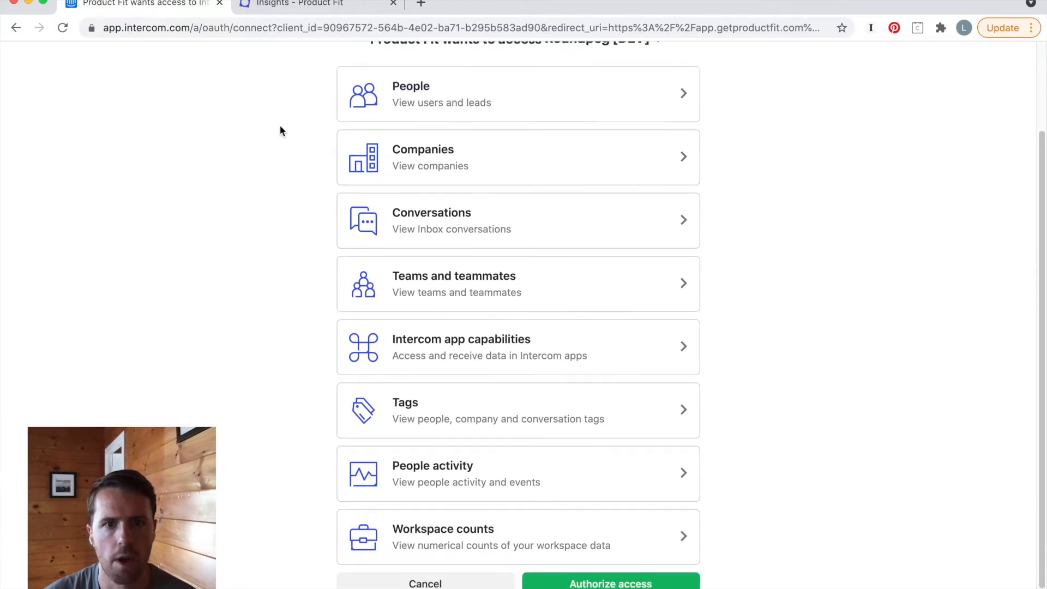
scroll(285, 138, "up", 5)
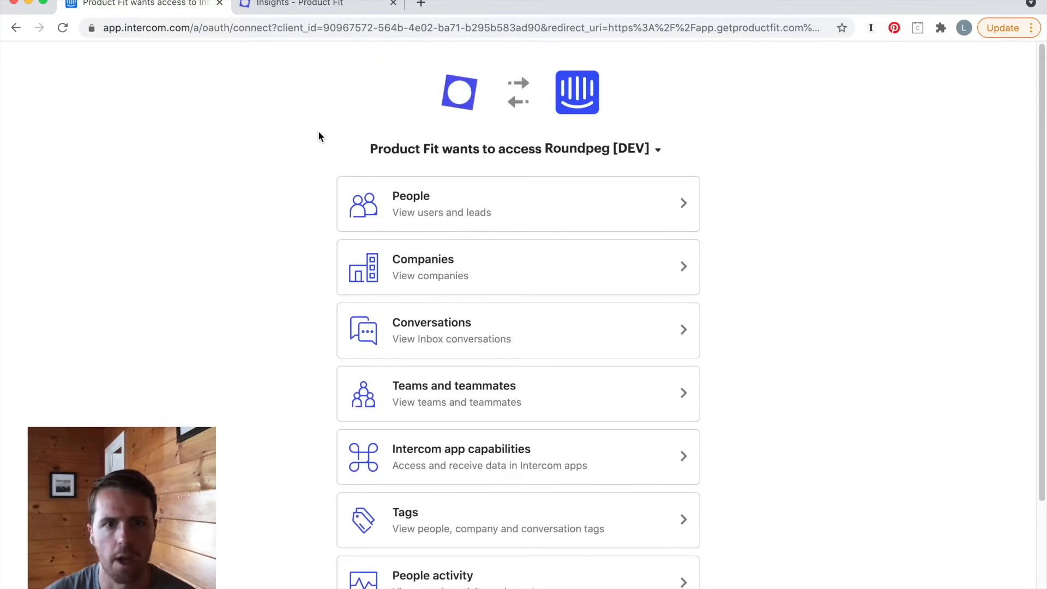
scroll(402, 131, "down", 1)
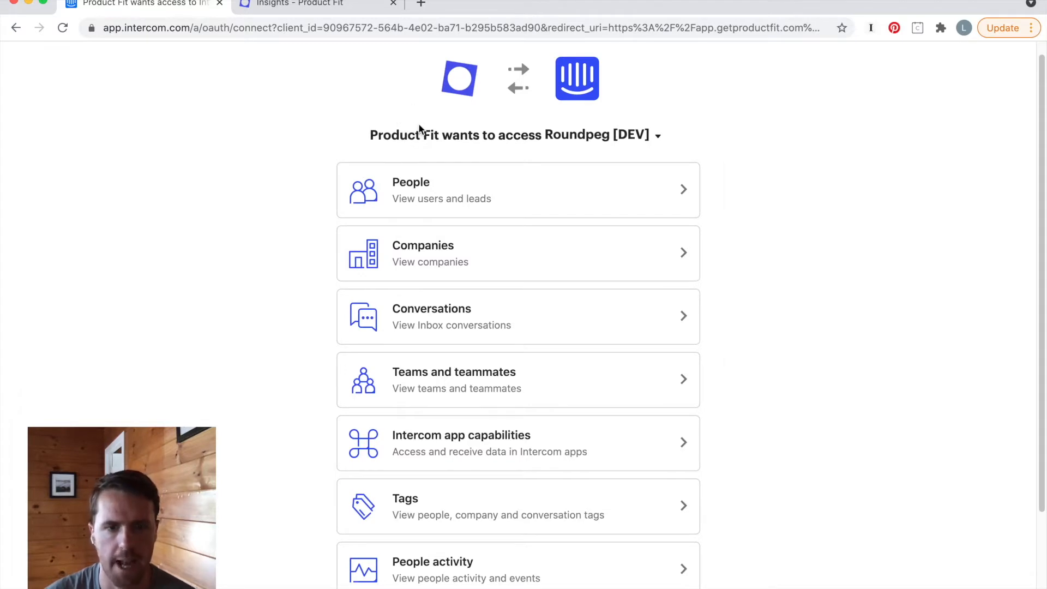
scroll(418, 131, "down", 3)
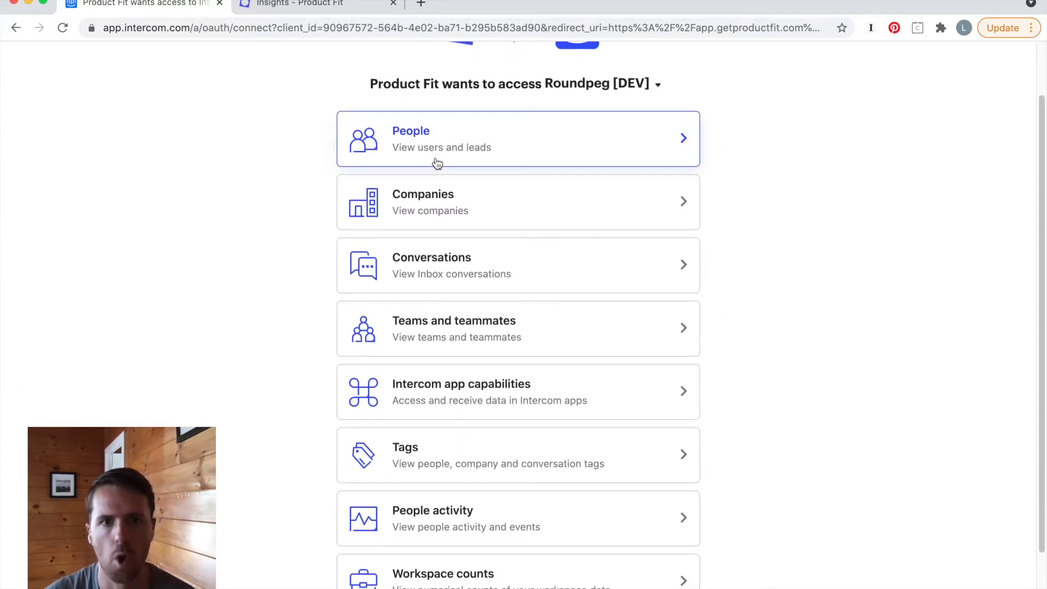
scroll(437, 163, "down", 5)
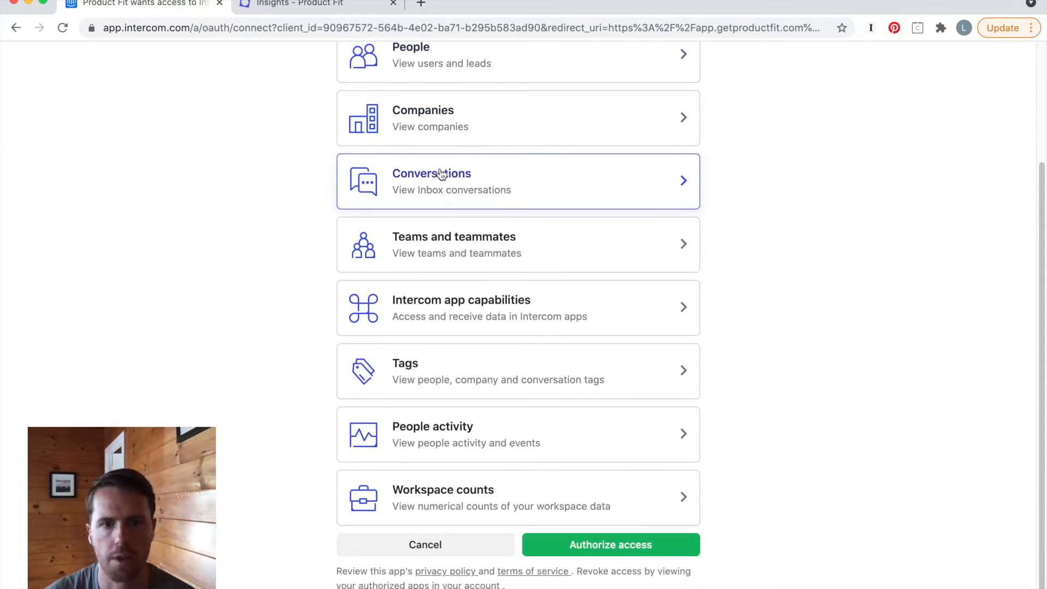
left_click(619, 548)
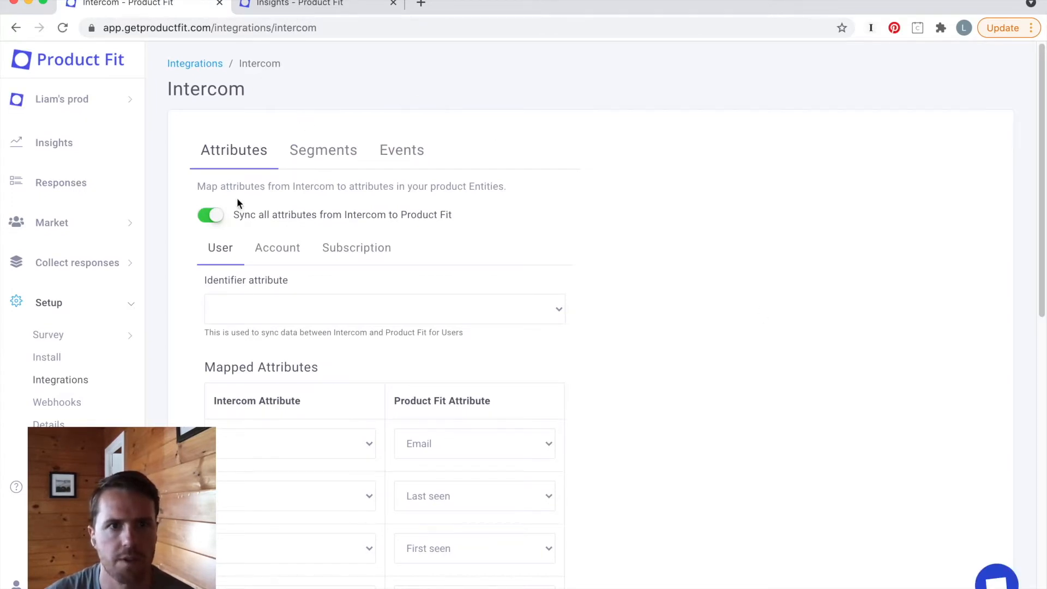
Step: Look through the Attributes, Segments and Events settings of the Intercom integration
scroll(426, 175, "down", 10)
scroll(572, 180, "up", 10)
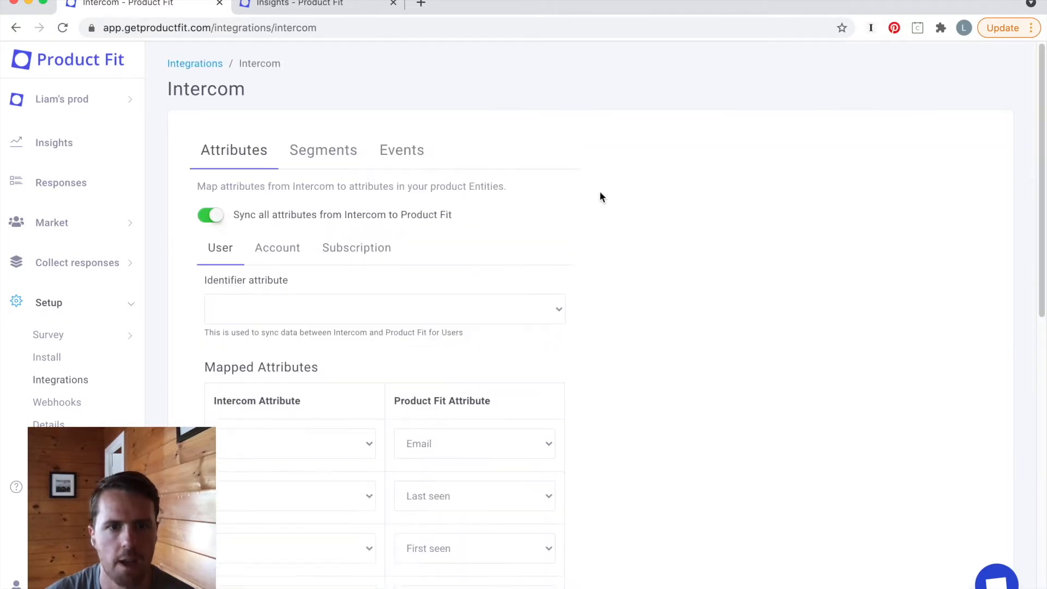
left_click(303, 162)
left_click(408, 151)
left_click(304, 152)
left_click(227, 149)
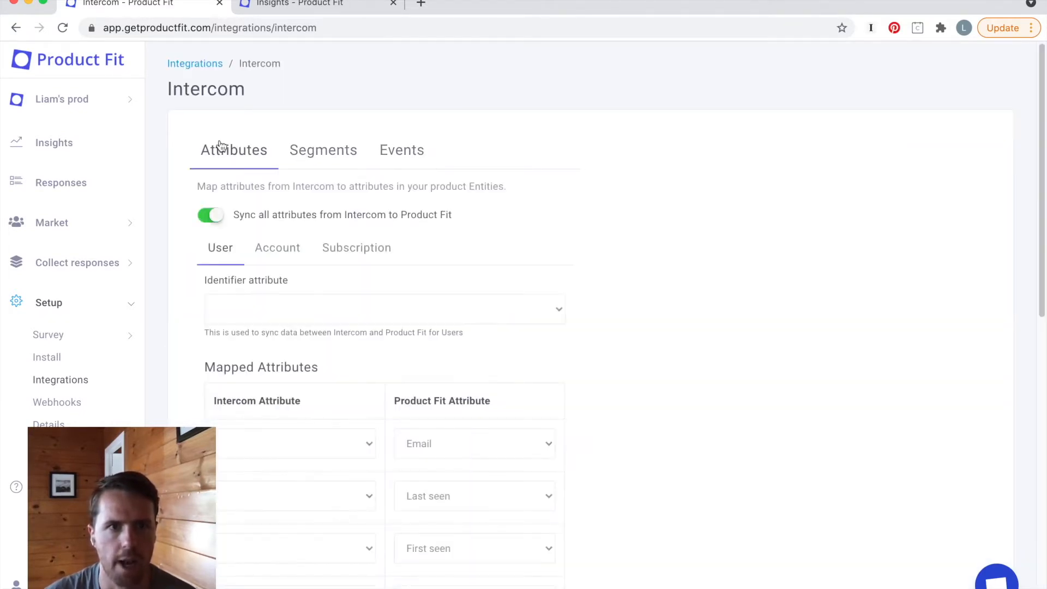
Step: Reload the Intercom integration settings, use User ID as the user identifier attribute, and review the mapped attributes
left_click(65, 28)
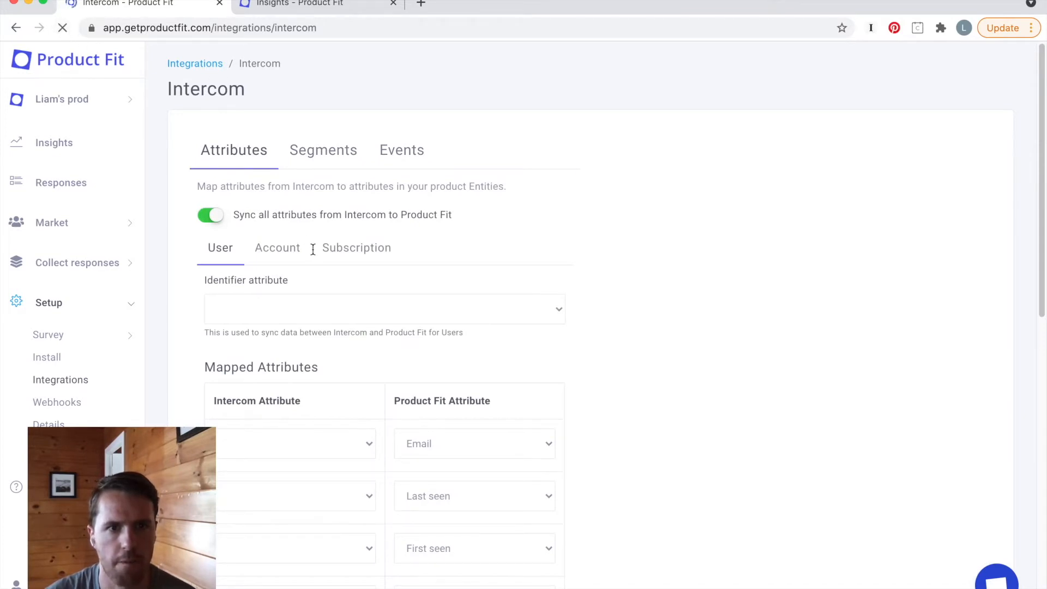
left_click(242, 308)
left_click(243, 310)
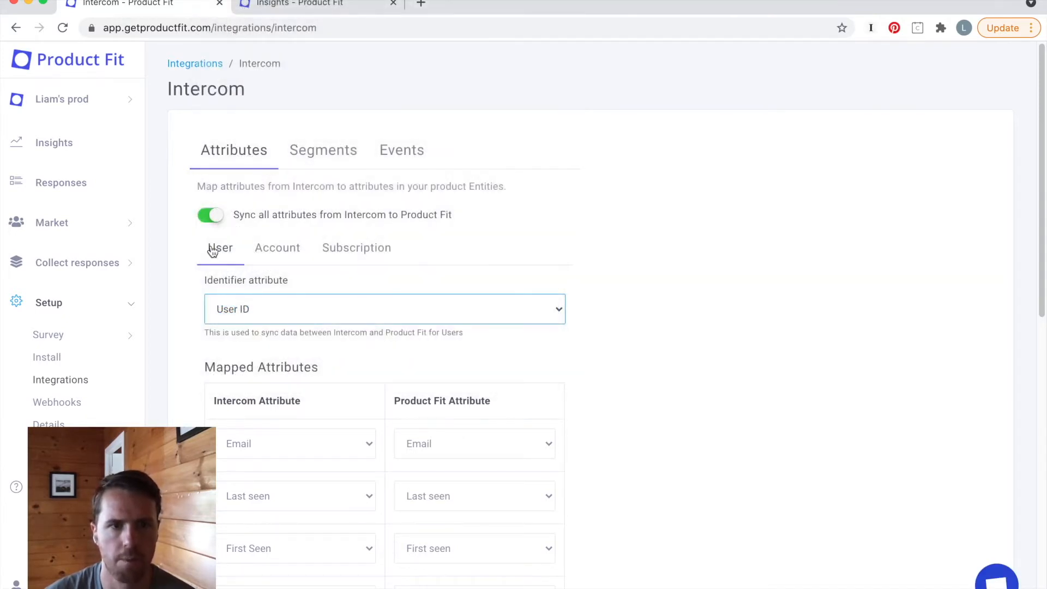
scroll(206, 261, "down", 5)
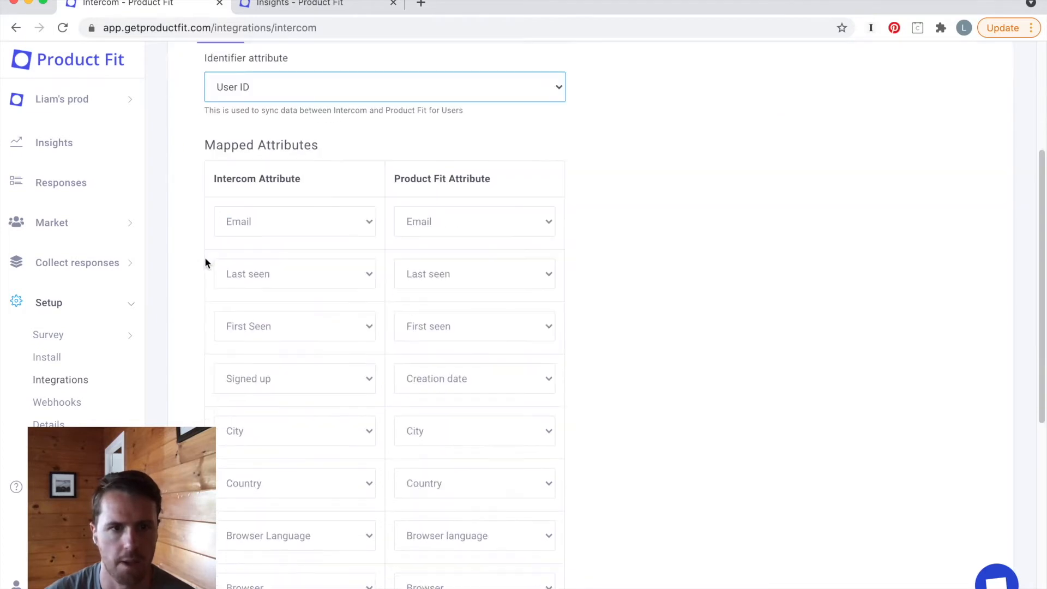
scroll(204, 263, "down", 5)
scroll(374, 402, "down", 2)
scroll(374, 388, "up", 10)
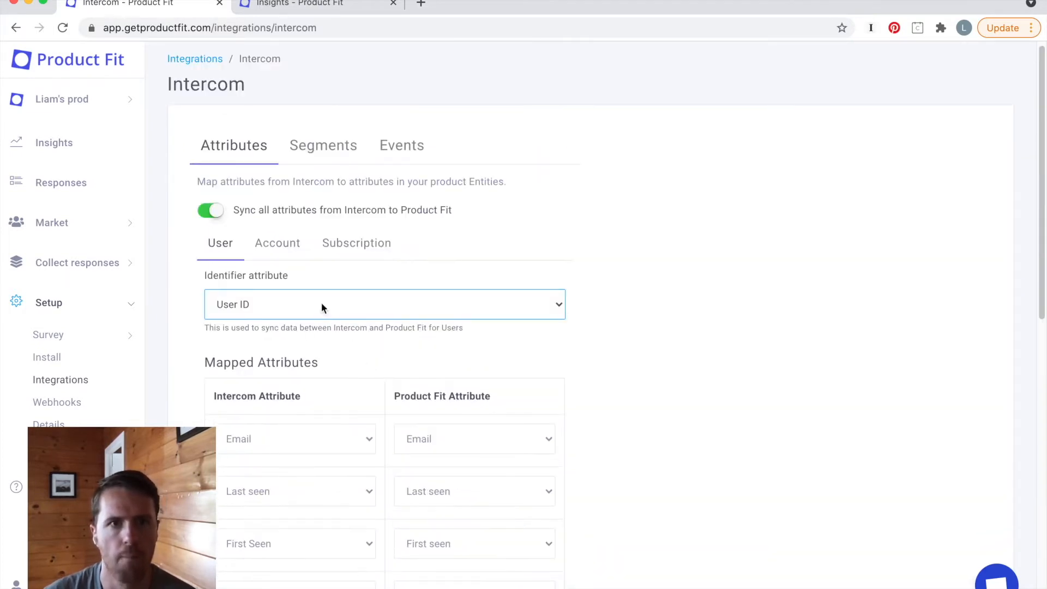
Step: Go back to the Intercom workspace at app.intercom.com
left_click(211, 29)
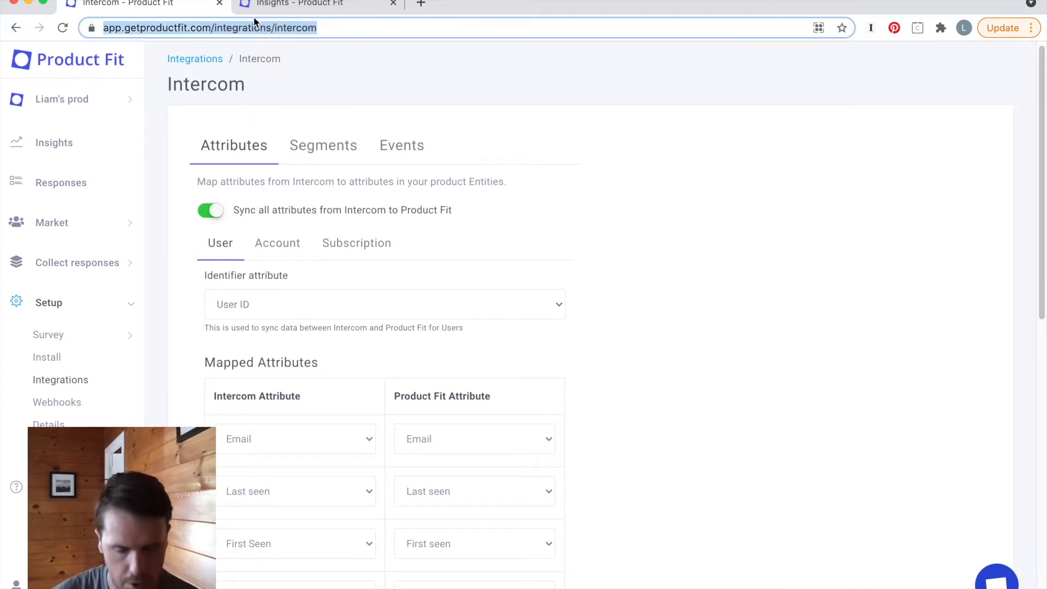
type("intercom.")
key("Return")
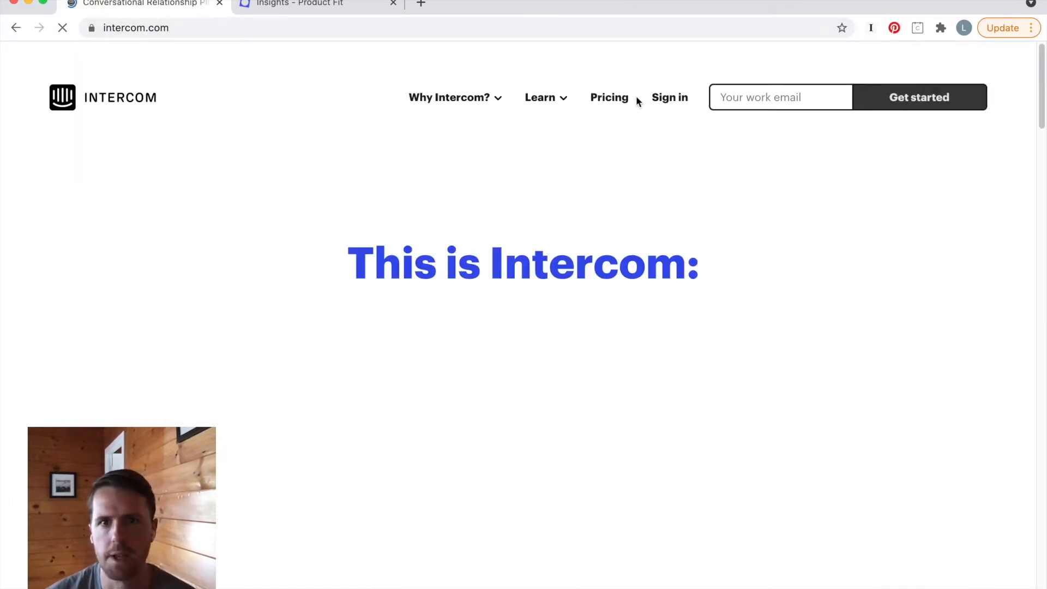
left_click(200, 27)
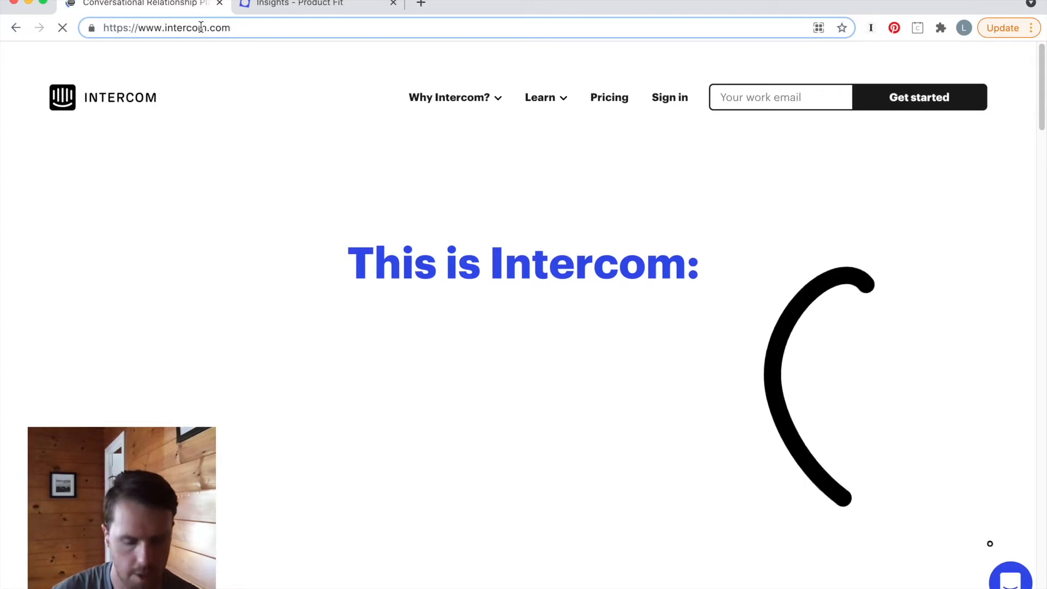
type("app.interc")
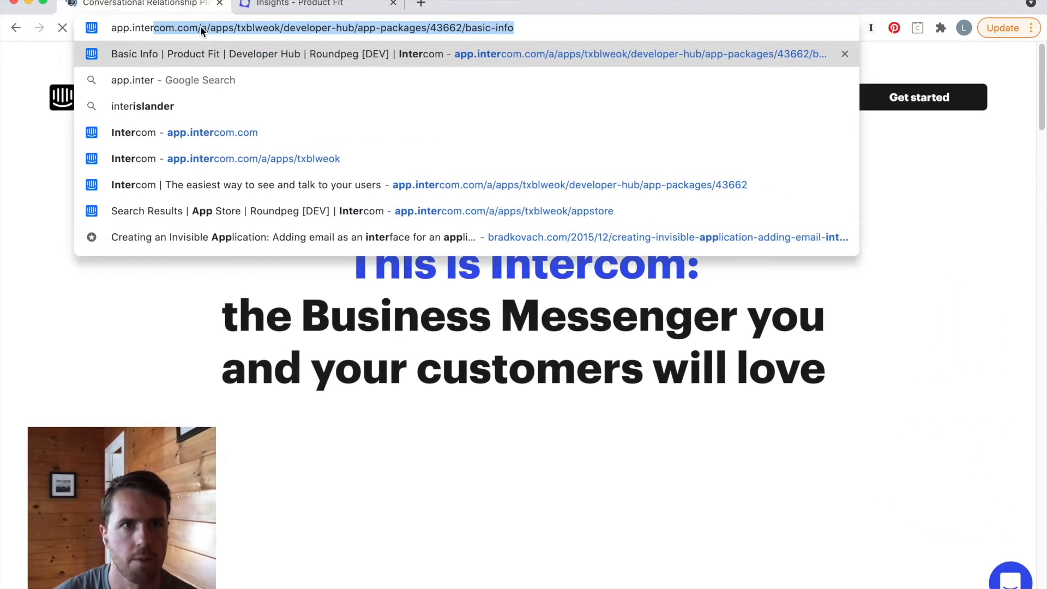
key("Return")
left_click_drag(200, 27, 624, 35)
key("BackSpace")
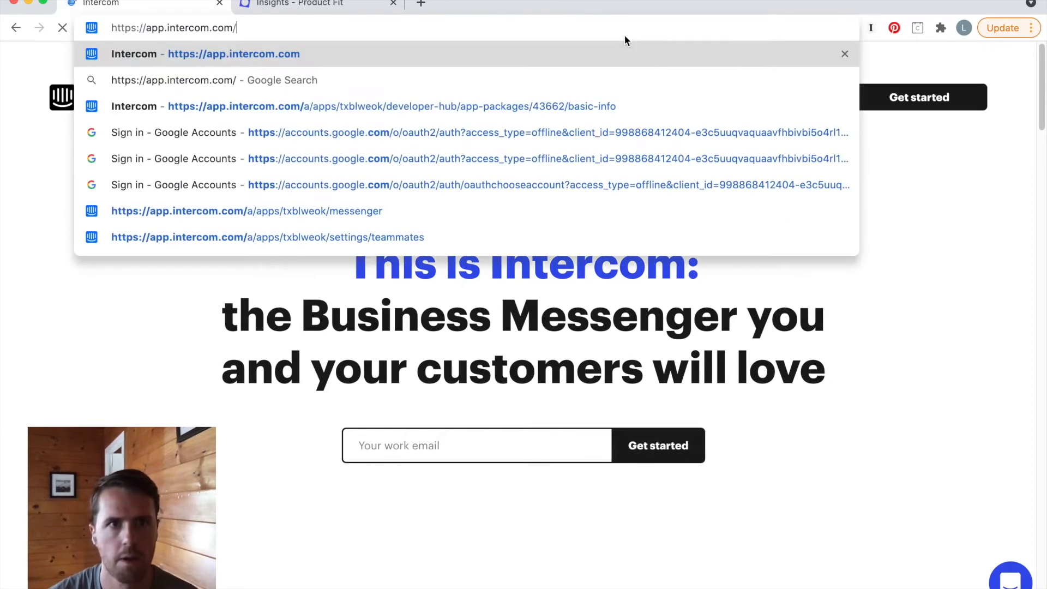
key("Return")
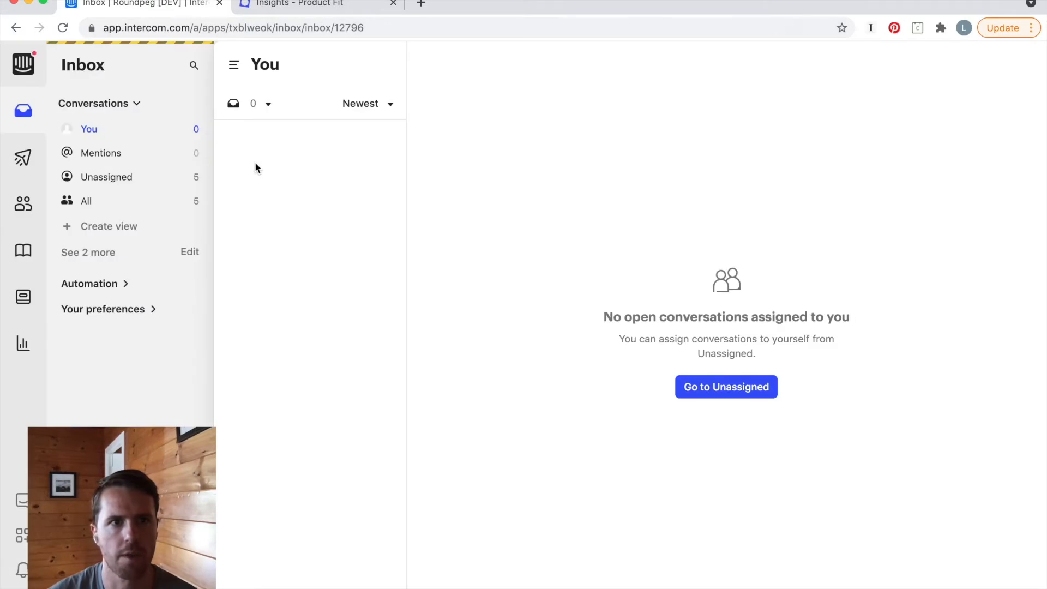
Step: Create a new outbound custom bot from scratch in Operator
left_click(30, 303)
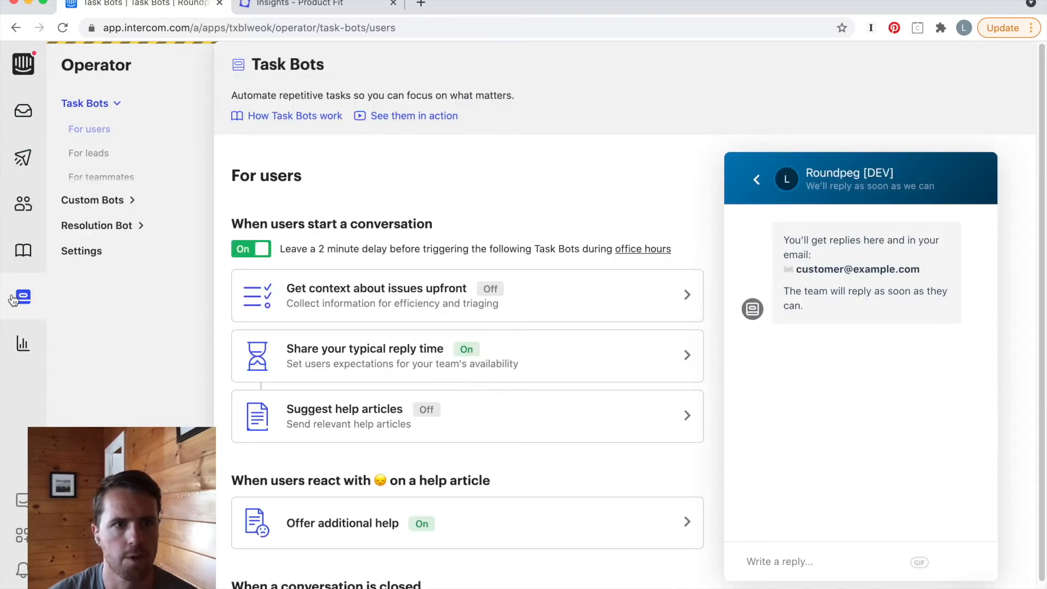
left_click(121, 203)
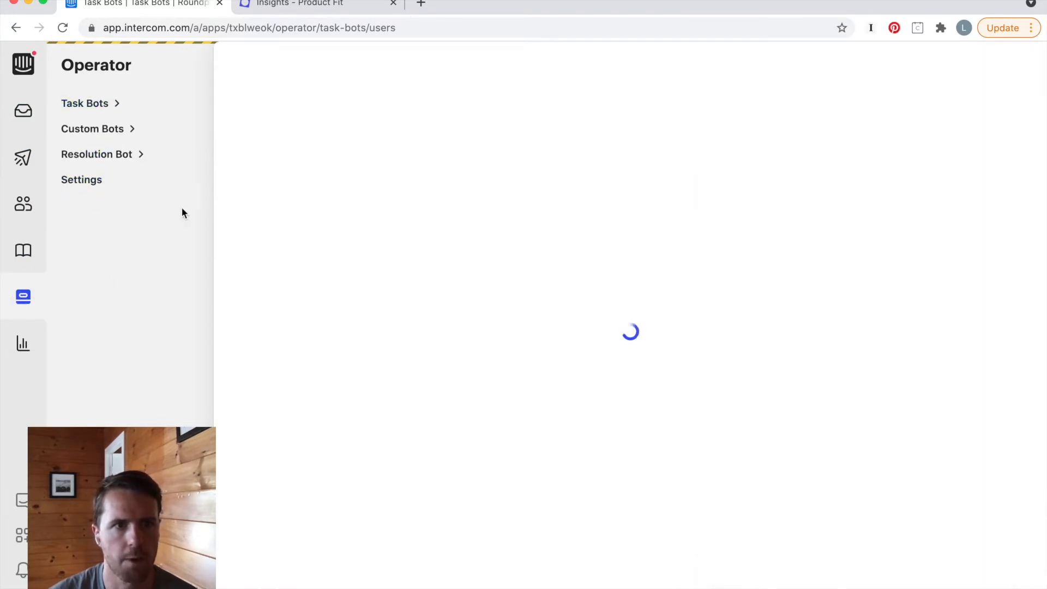
left_click(134, 130)
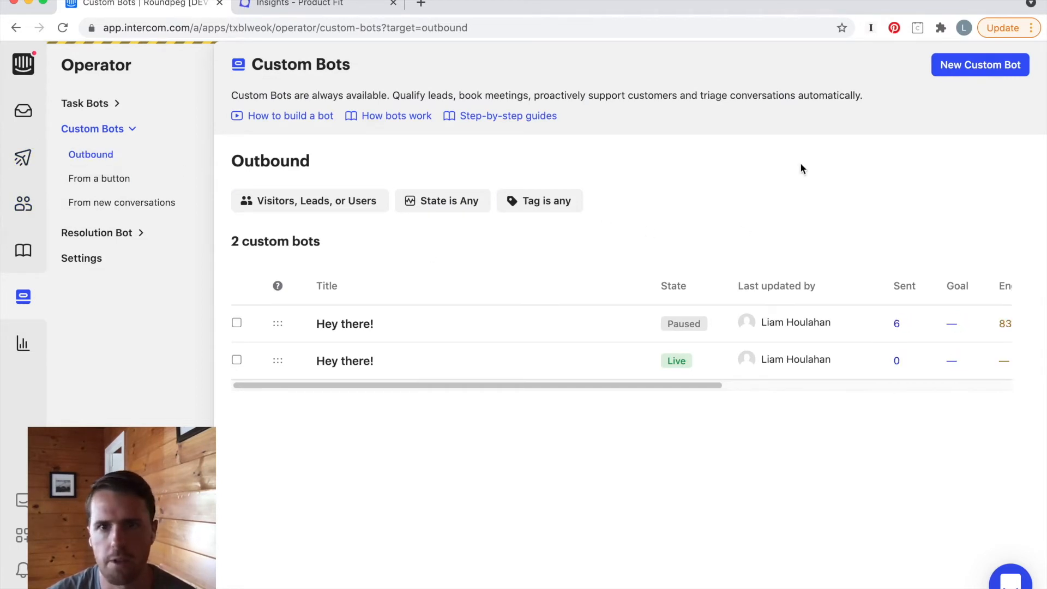
left_click(982, 67)
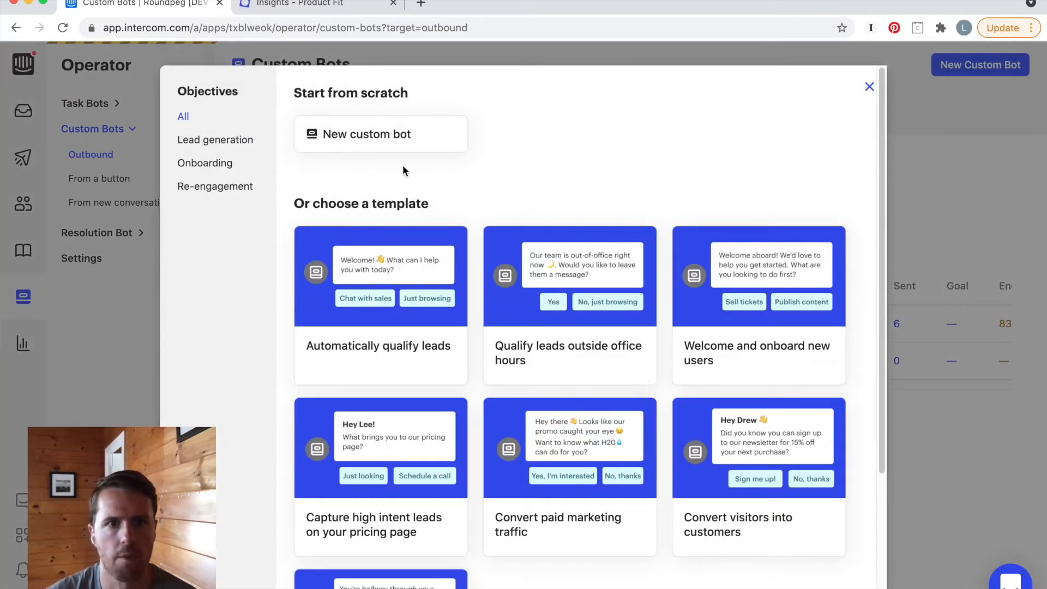
left_click(389, 133)
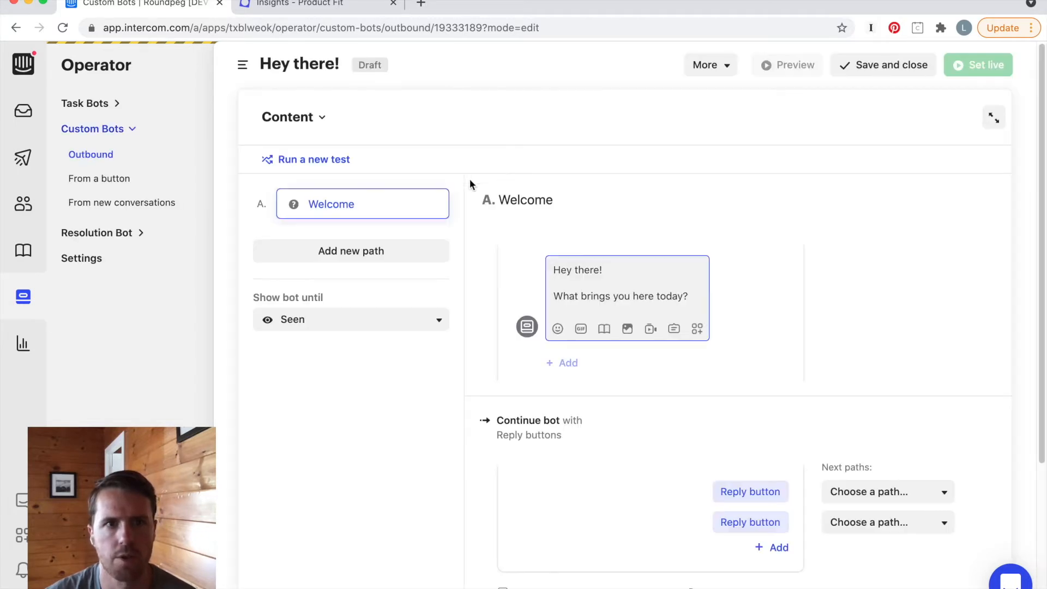
Step: Replace the question in the Welcome message with "Would you like to share your feedback on your product?"
double_click(565, 296)
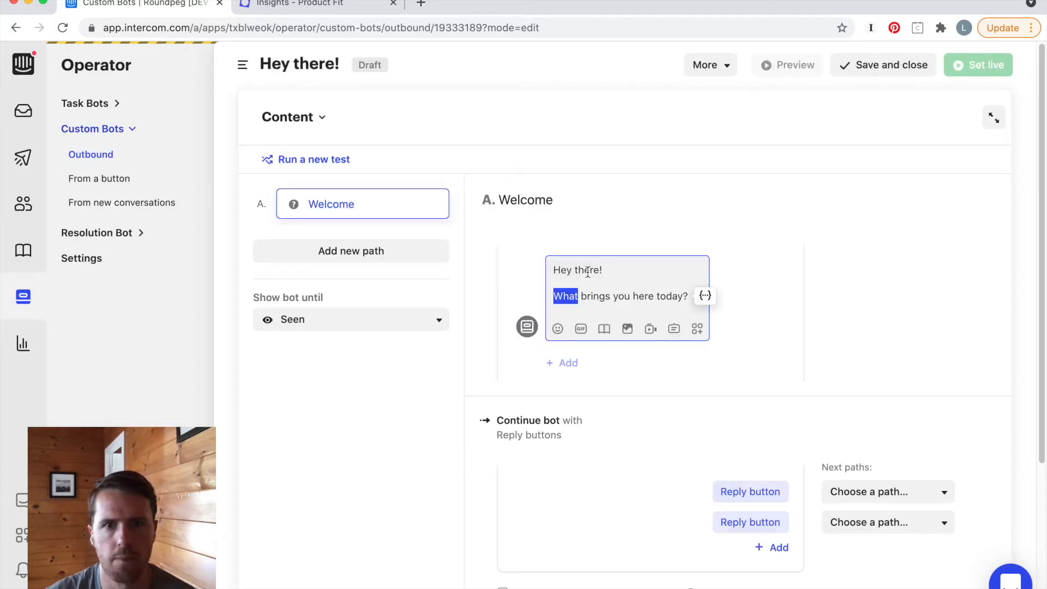
left_click(566, 272)
left_click(566, 273)
triple_click(600, 302)
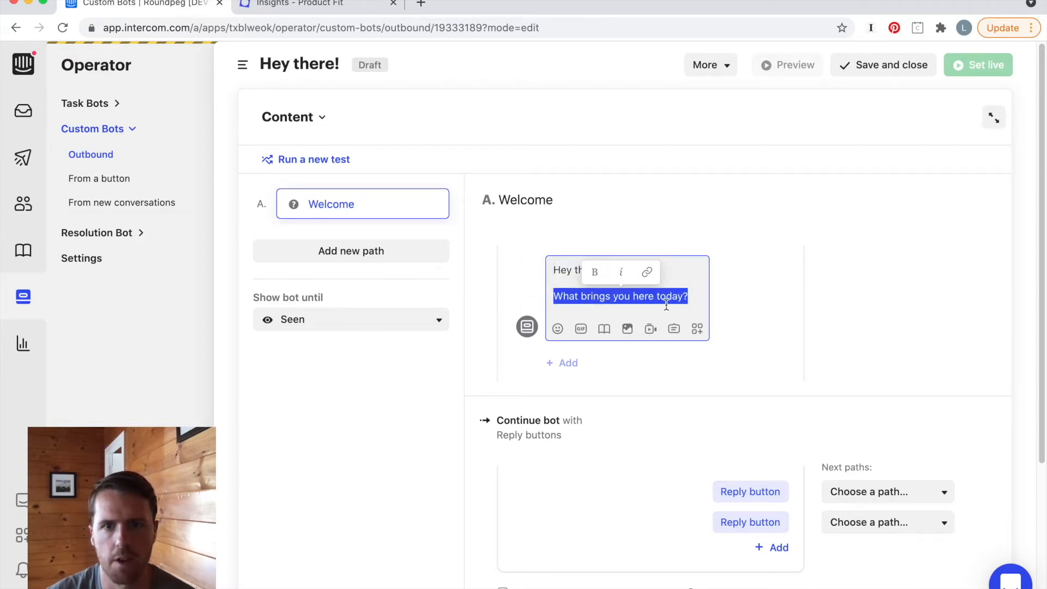
left_click(692, 303)
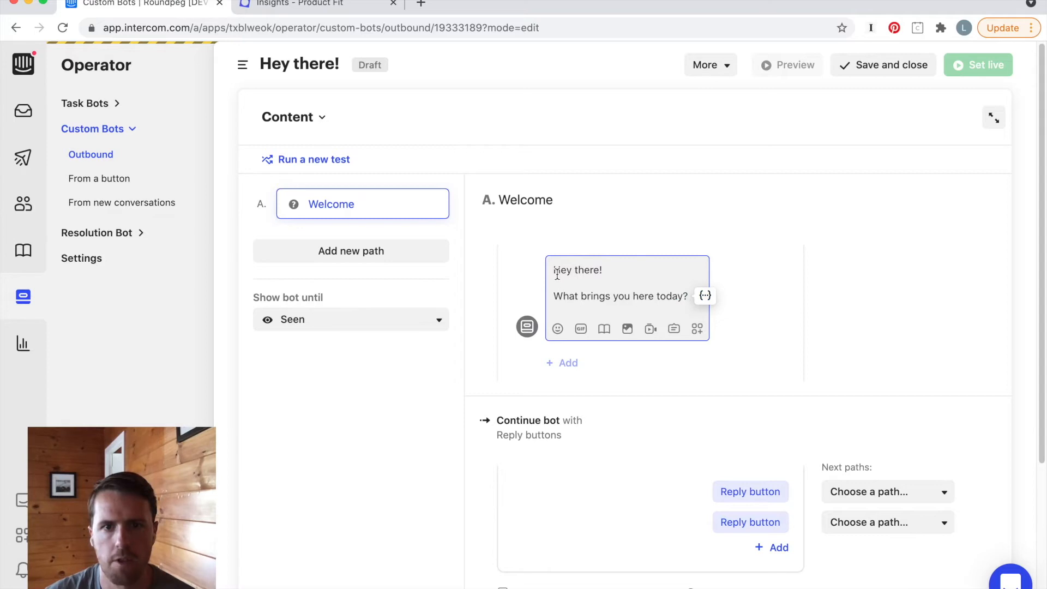
triple_click(604, 296)
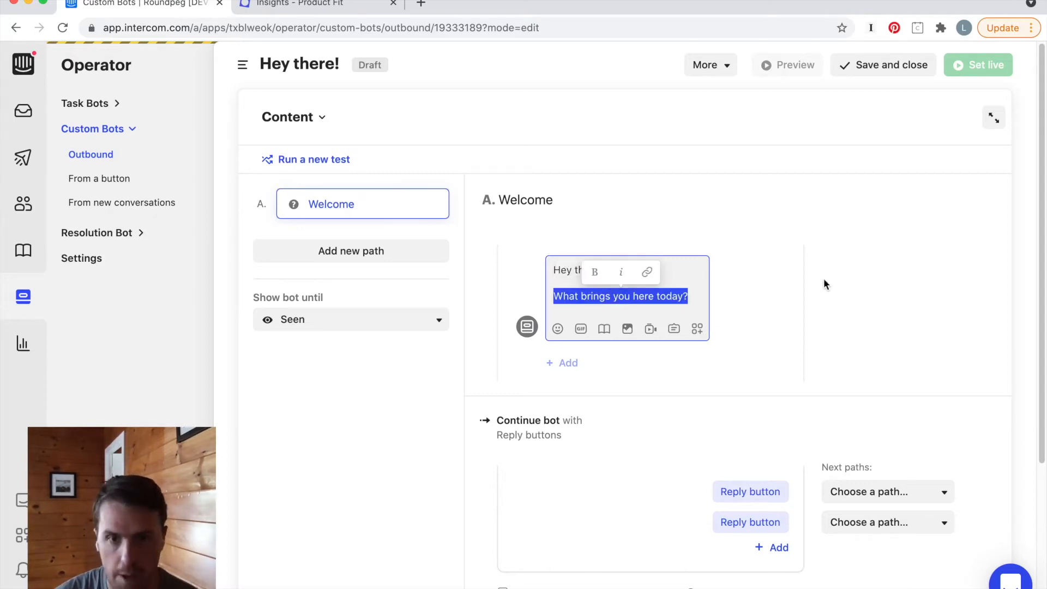
type("Would you")
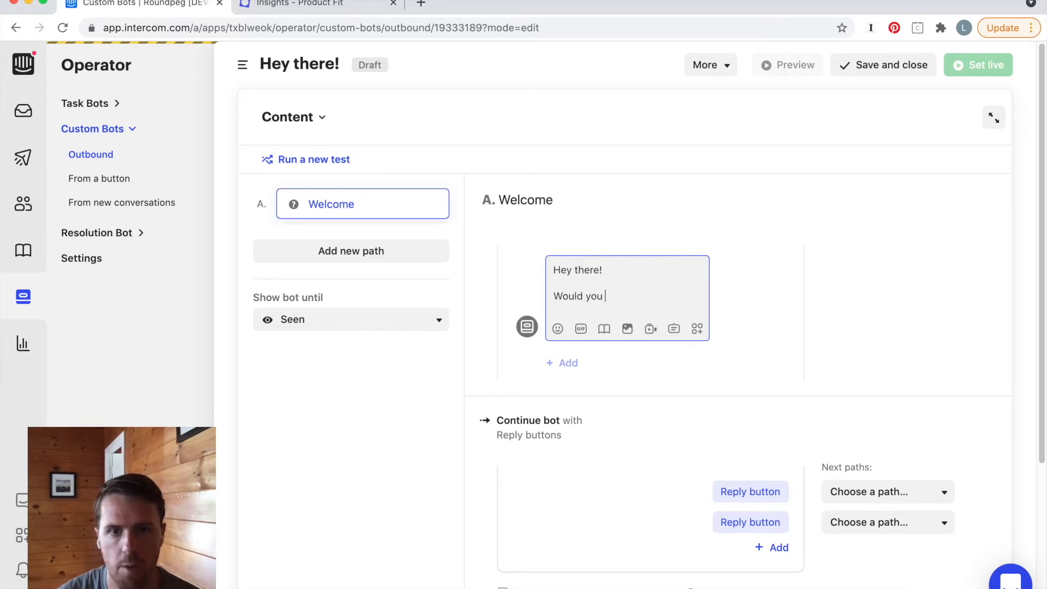
type("your feedback on")
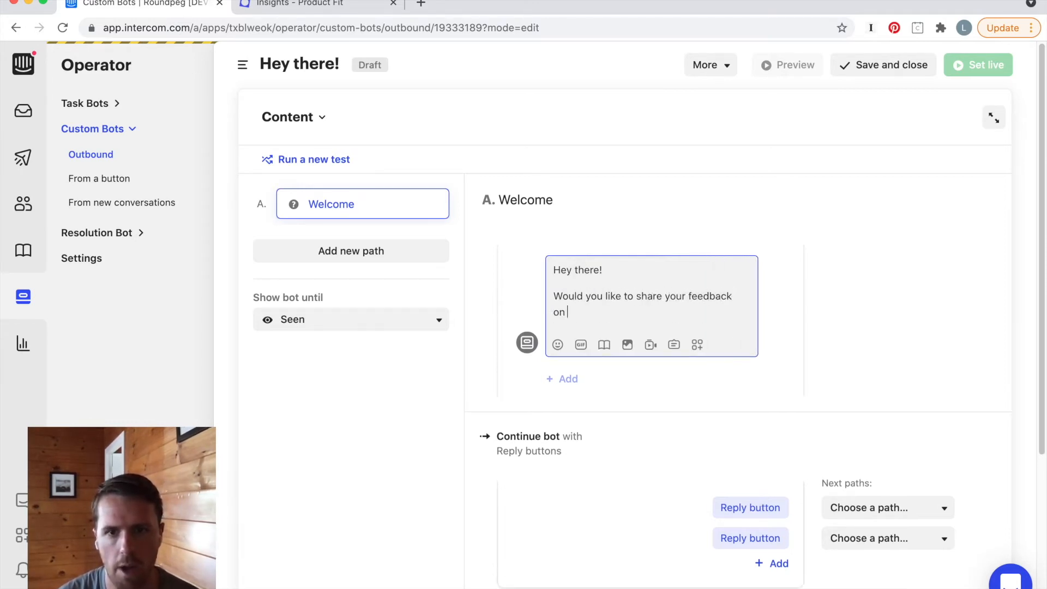
type(" your product?")
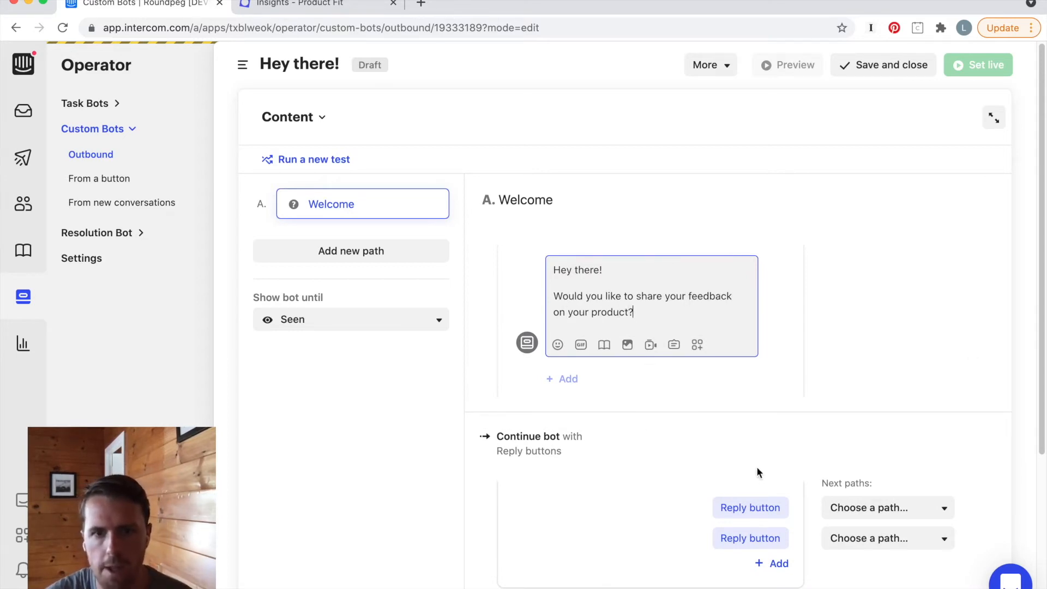
Step: Label the Welcome path's two reply buttons "Yes sure" and "Not right now"
left_click(748, 505)
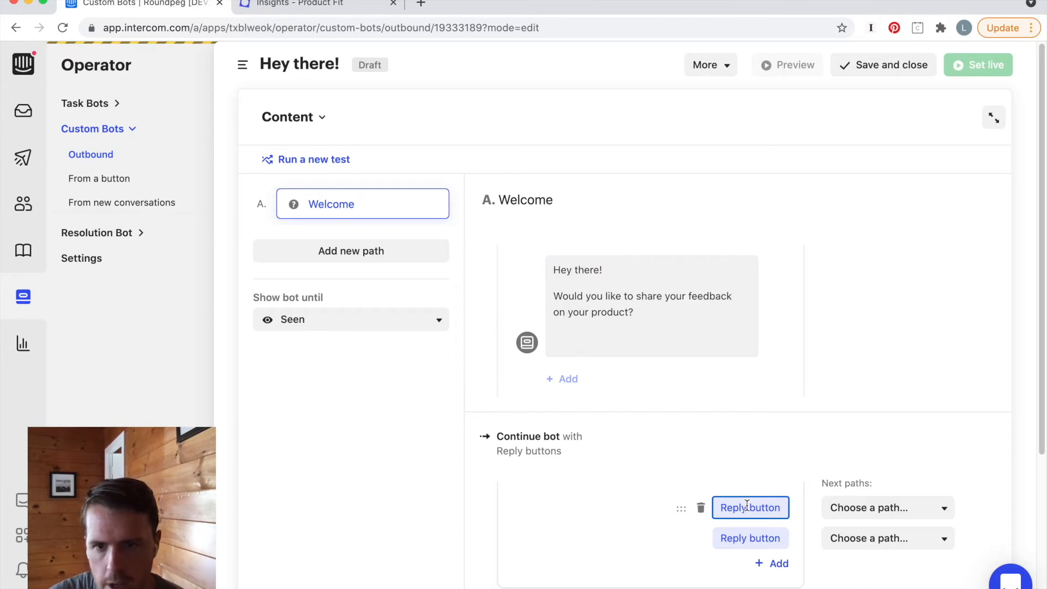
type("Yes sure")
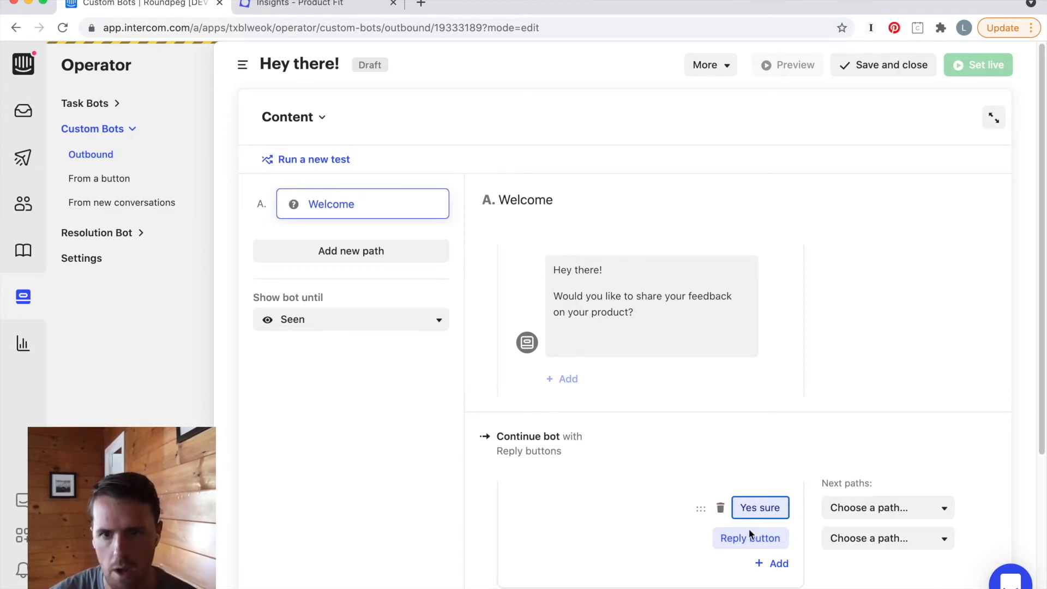
left_click(758, 539)
type("Not right now")
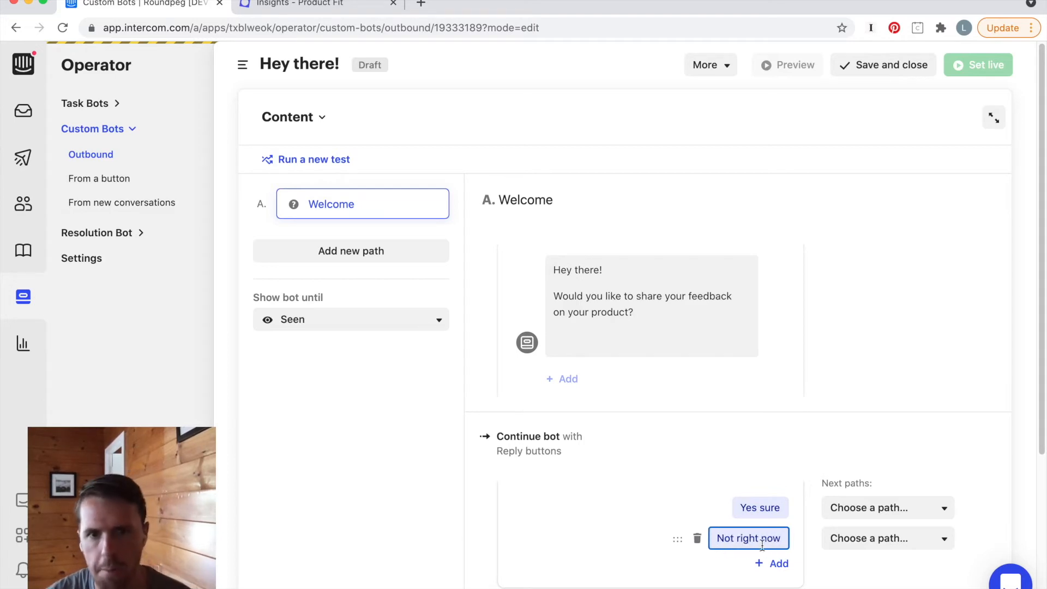
Step: Route the "Yes sure" reply to a new path and name that path "Give feedback"
left_click(756, 508)
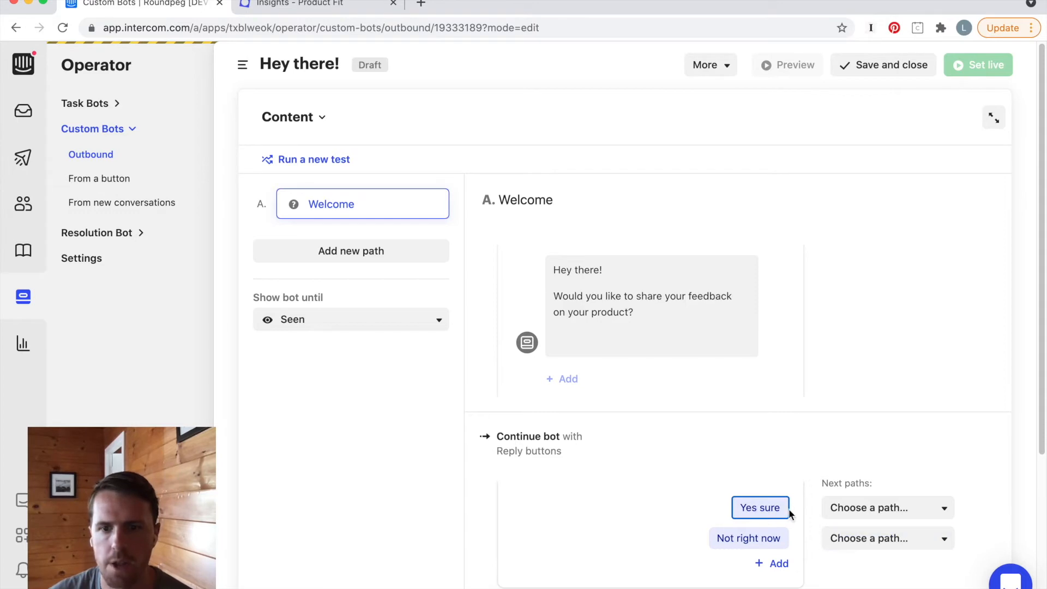
left_click(865, 515)
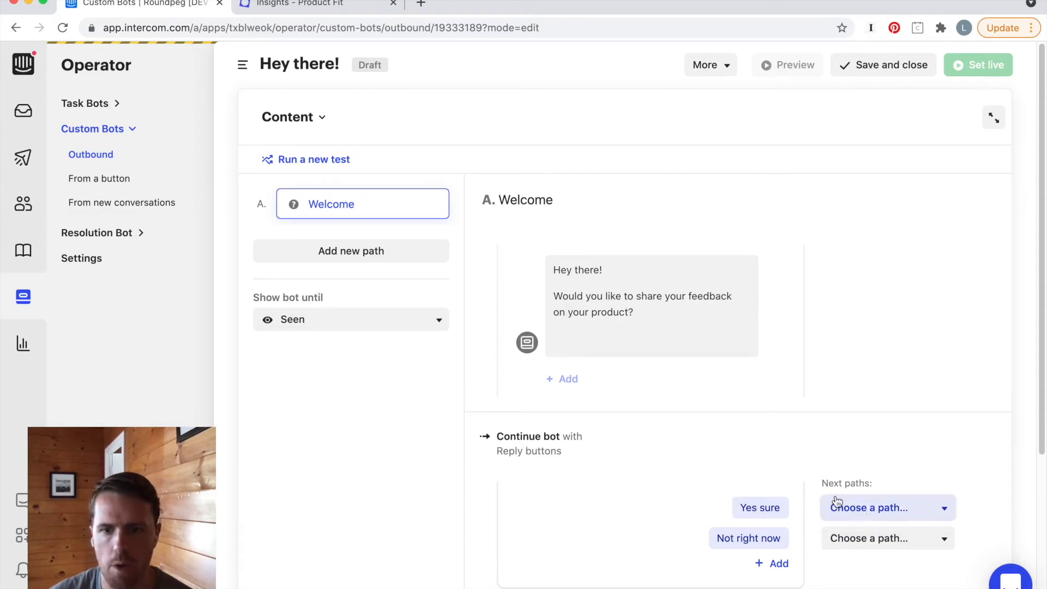
left_click(865, 556)
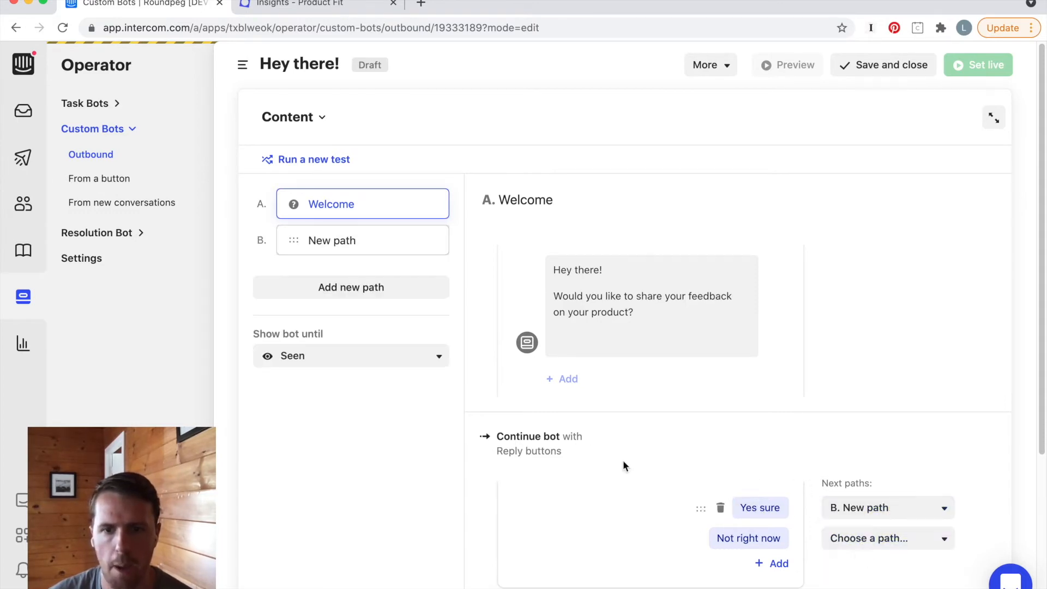
left_click(332, 244)
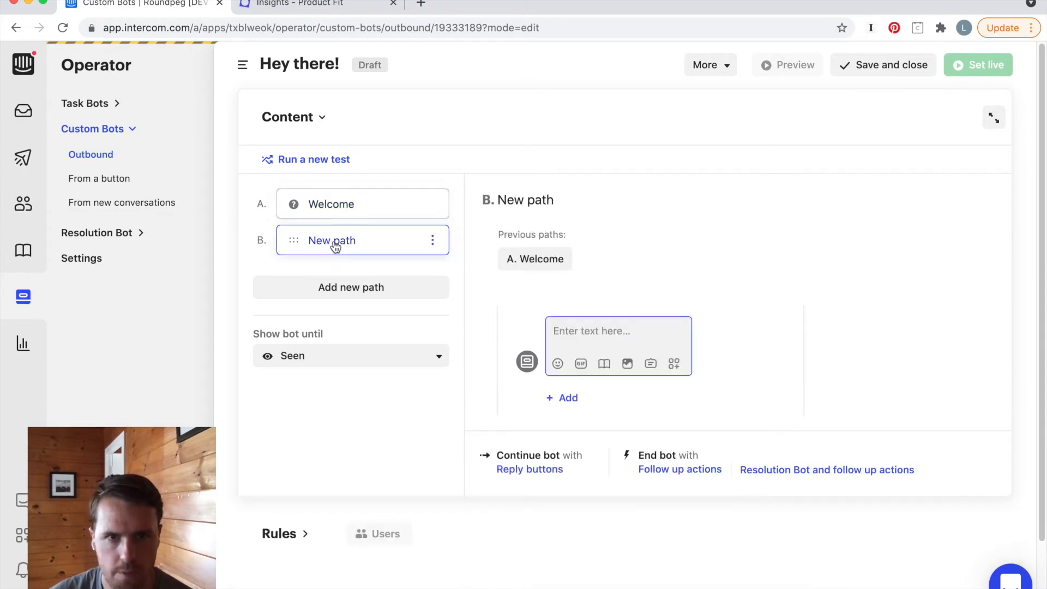
triple_click(547, 192)
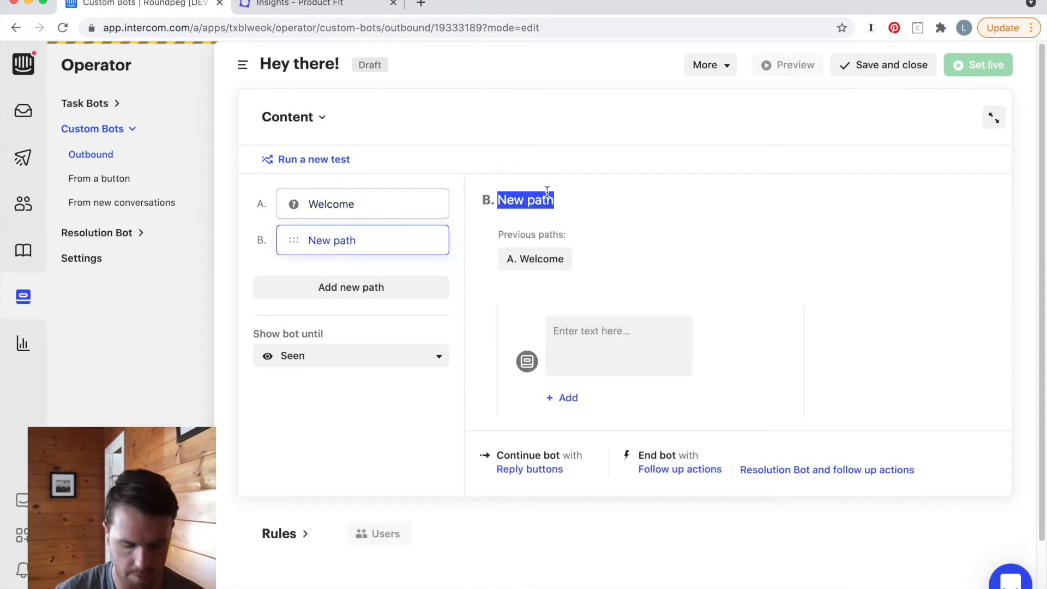
type("Give feedback")
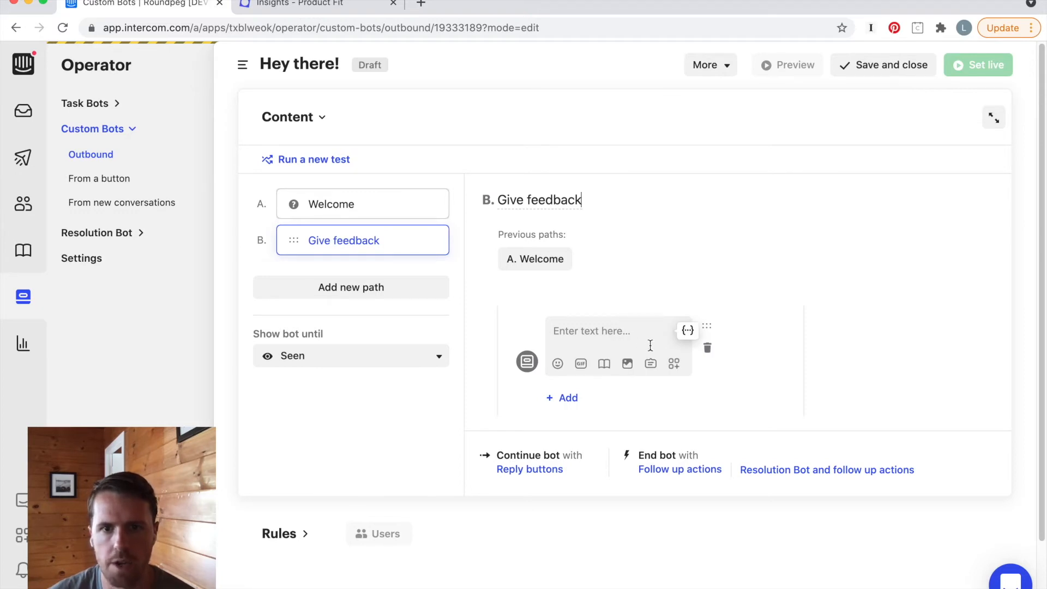
Step: Insert the Product Fit app into the Give feedback path's message and remove the blank line beneath the survey
left_click(674, 364)
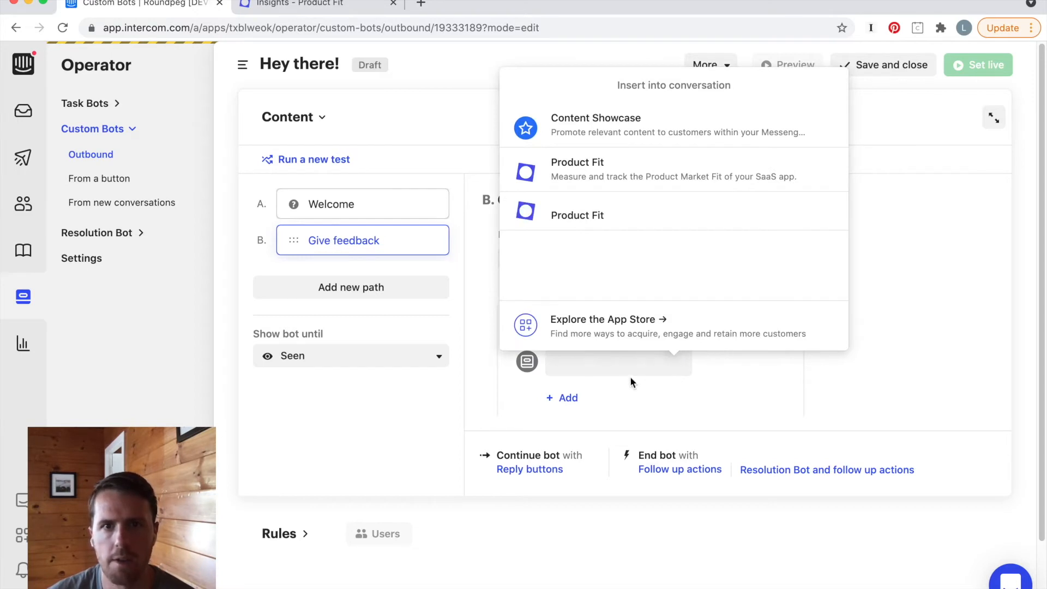
left_click(571, 175)
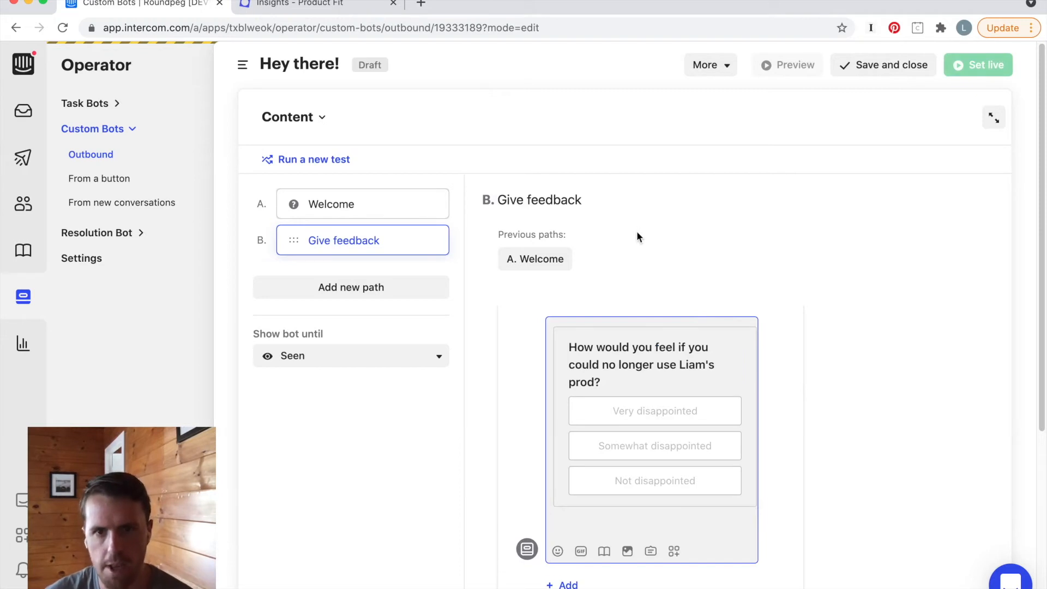
scroll(637, 237, "down", 1)
scroll(636, 238, "down", 1)
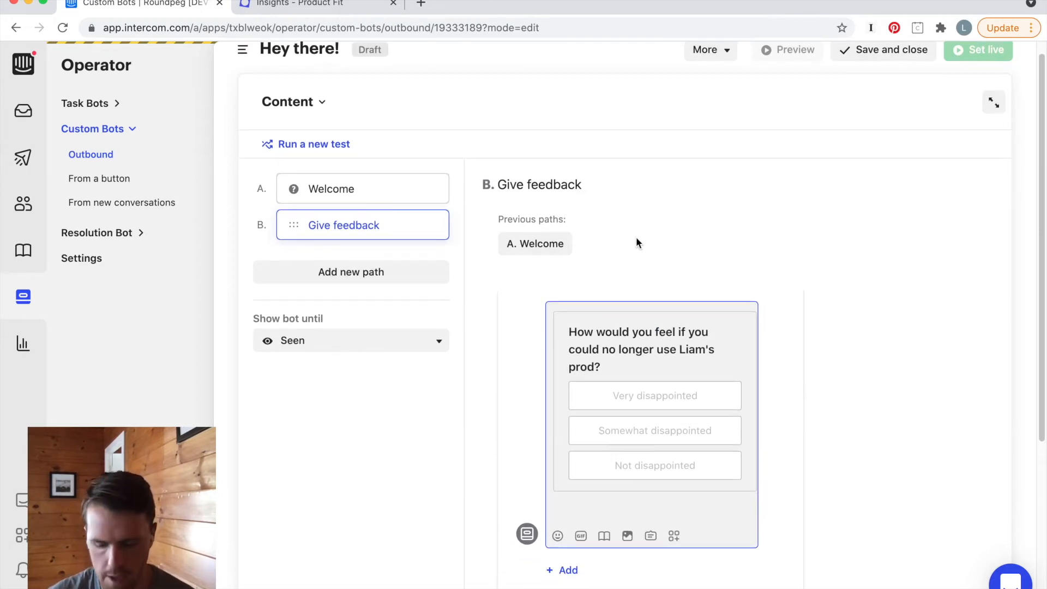
key("BackSpace")
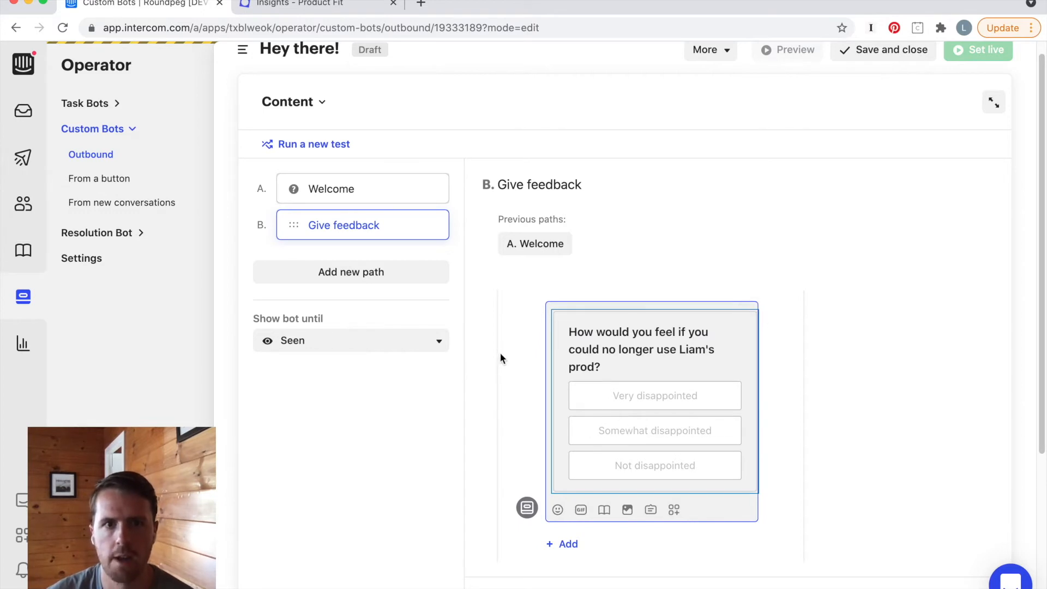
Step: Route the Welcome path's "Not right now" reply to a new path and name that path "End"
scroll(525, 349, "down", 1)
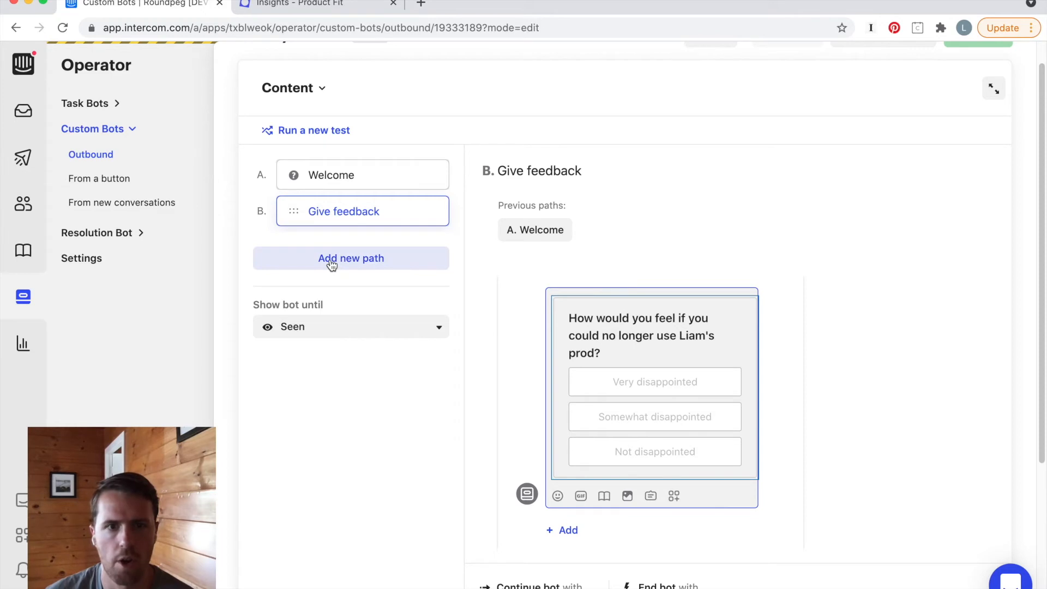
left_click(327, 181)
left_click(354, 188)
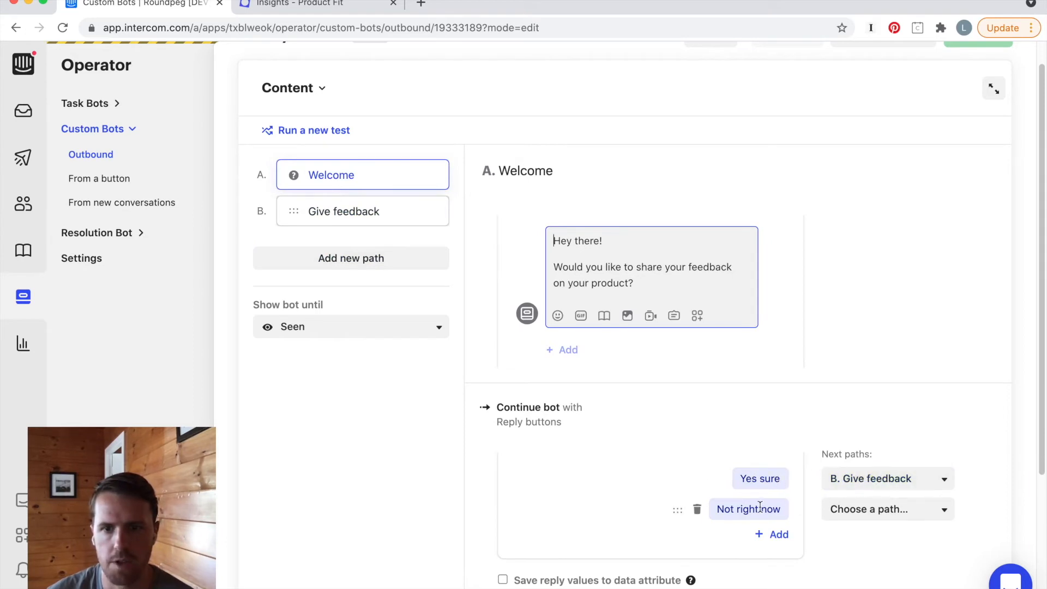
left_click(873, 510)
left_click(882, 580)
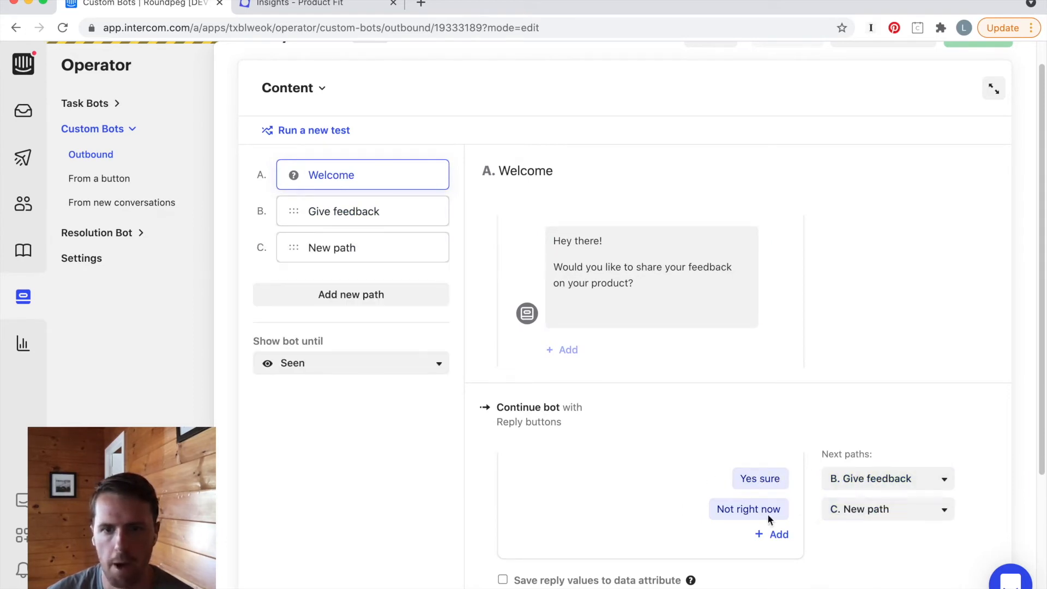
left_click(360, 247)
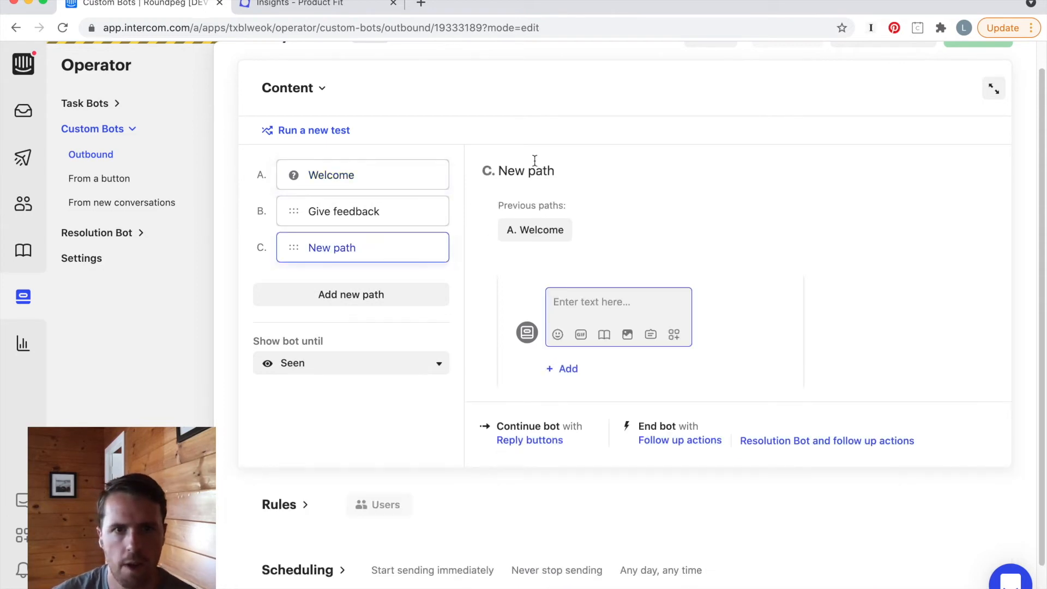
triple_click(508, 171)
type("End")
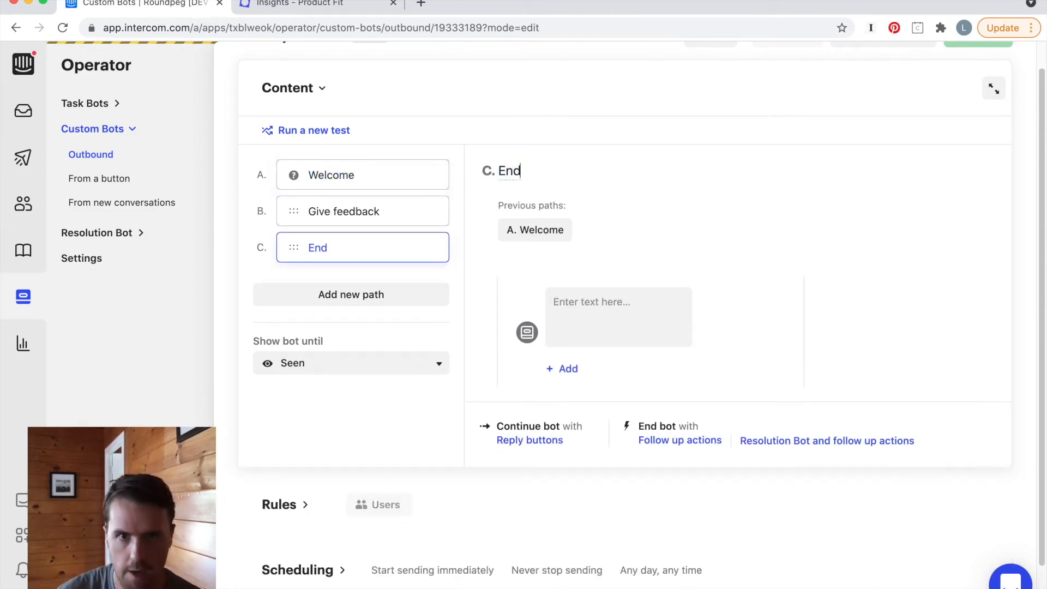
Step: Write "No worries, we'll check back with you another time." as the End path's message
left_click(592, 303)
type("No worries, we")
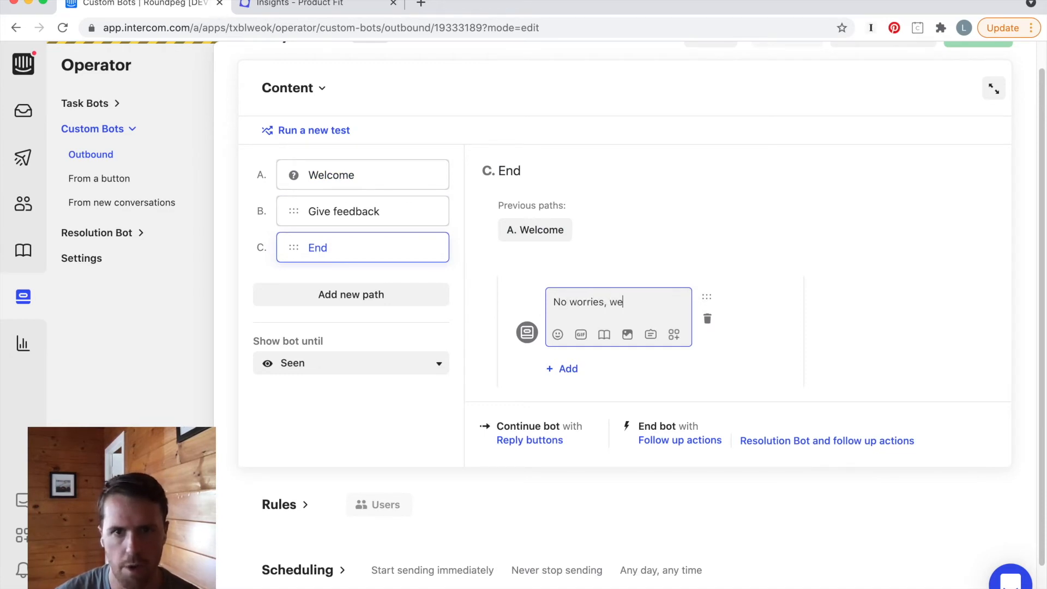
type("'ll check back with you")
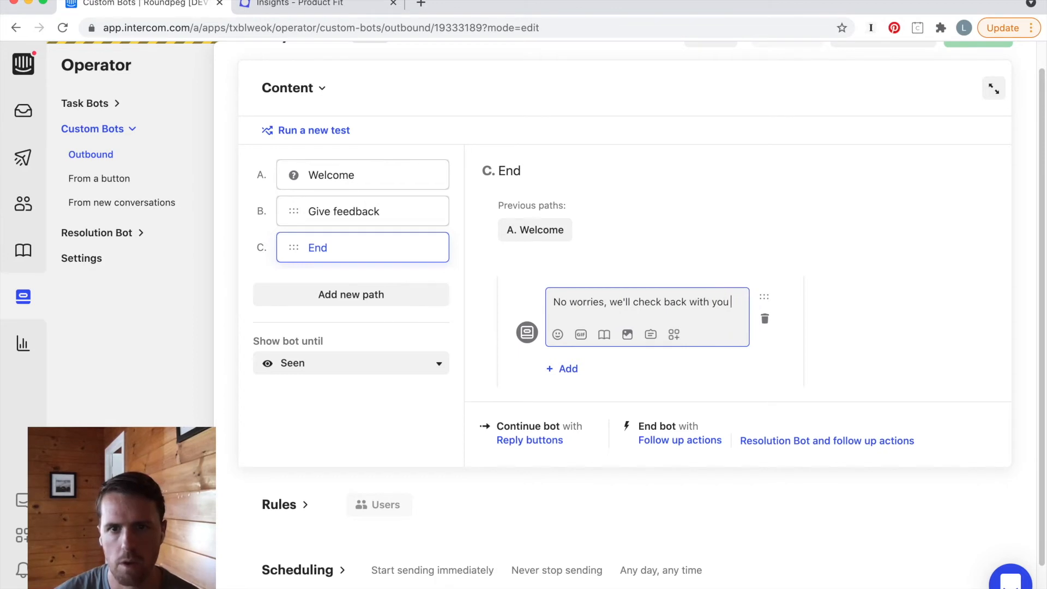
type(" another time.")
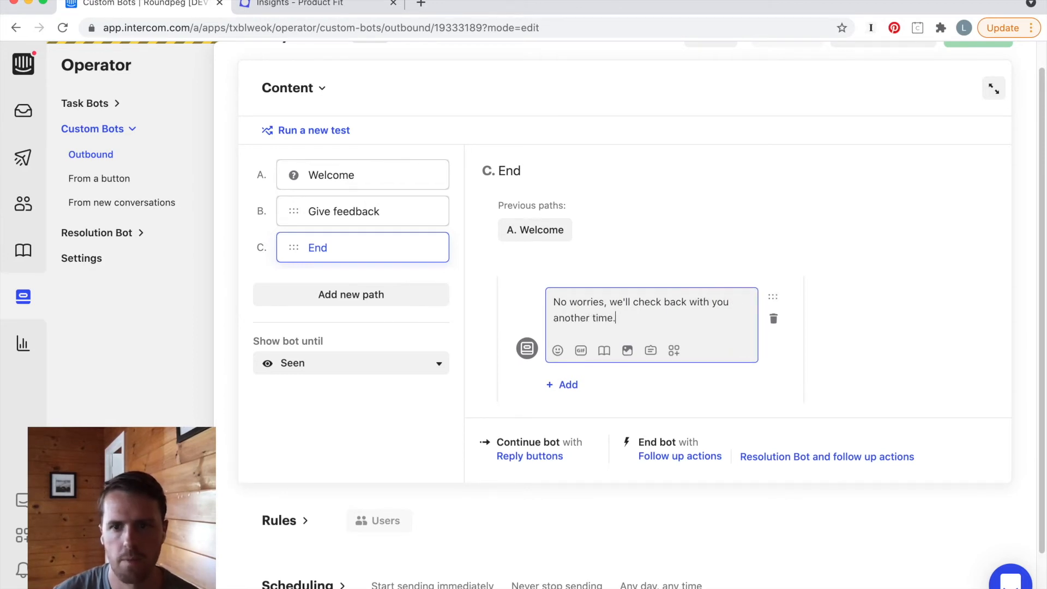
Step: Review the Give feedback and Welcome paths with their reply routing, and open the bot's Rules section
left_click(388, 212)
left_click(381, 185)
left_click(384, 211)
left_click(374, 182)
scroll(385, 206, "down", 3)
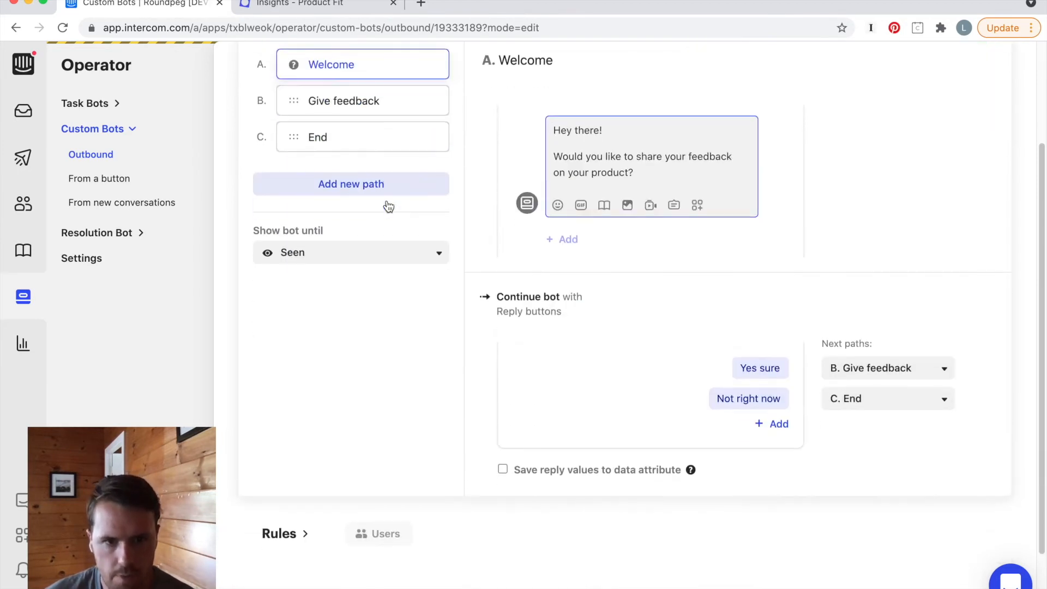
scroll(389, 206, "down", 2)
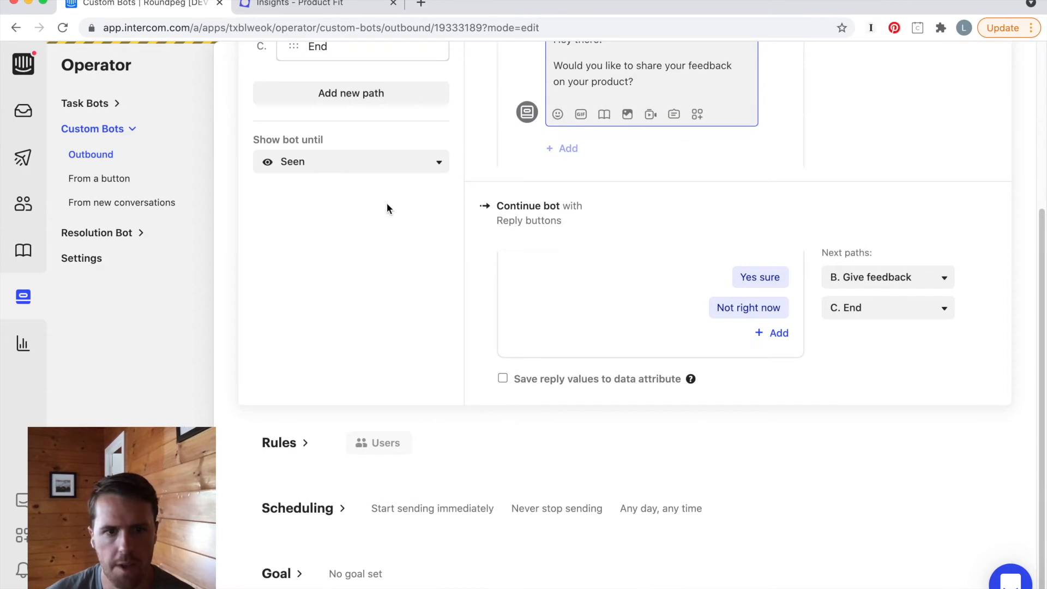
left_click(461, 448)
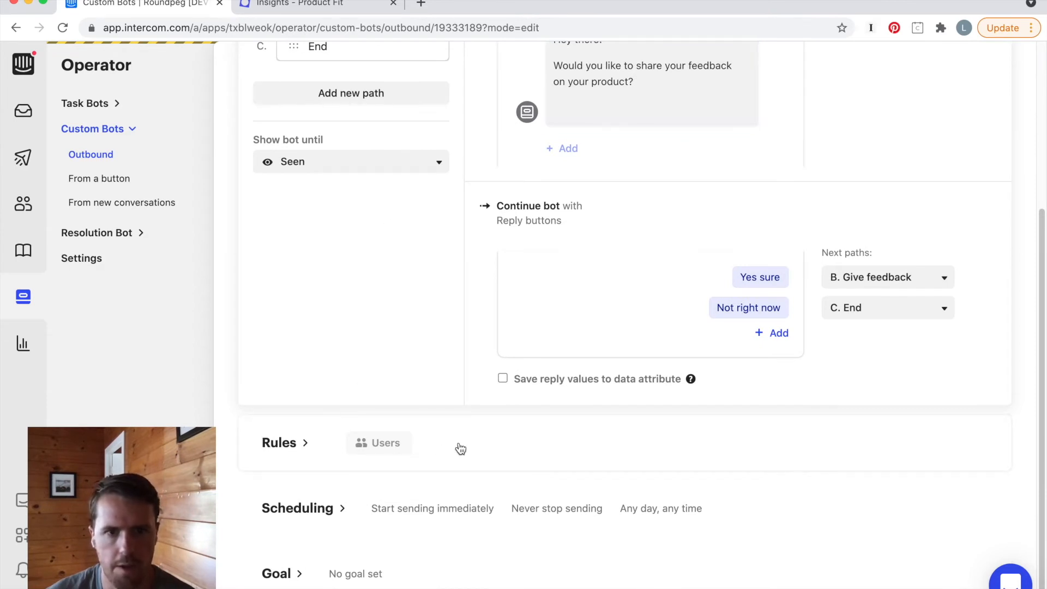
left_click(458, 433)
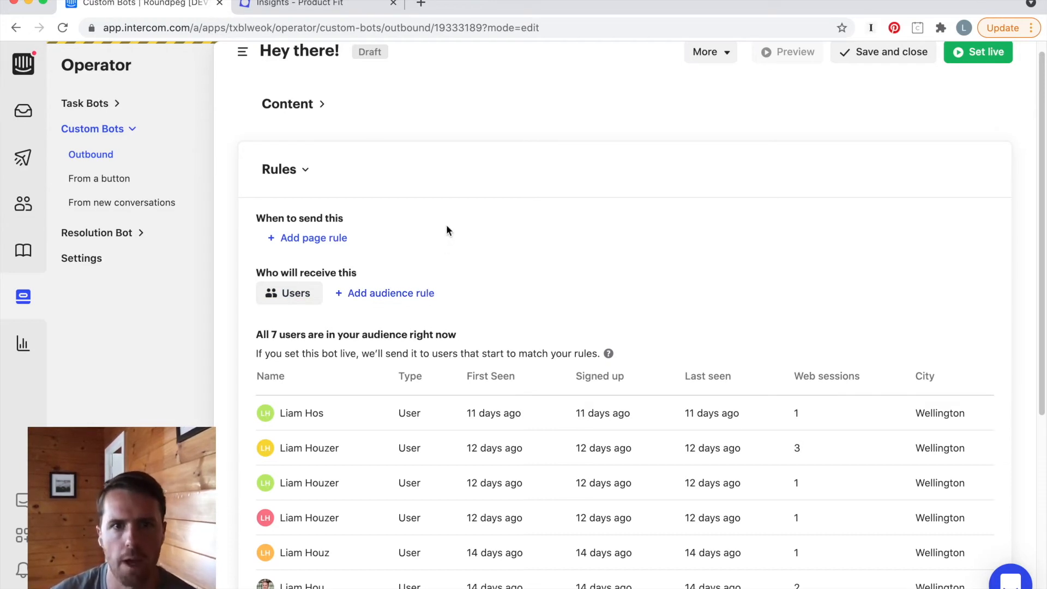
Step: Review the bot's page and audience rules, the attributes available for audience rules, and the list of matching users
scroll(445, 262, "up", 1)
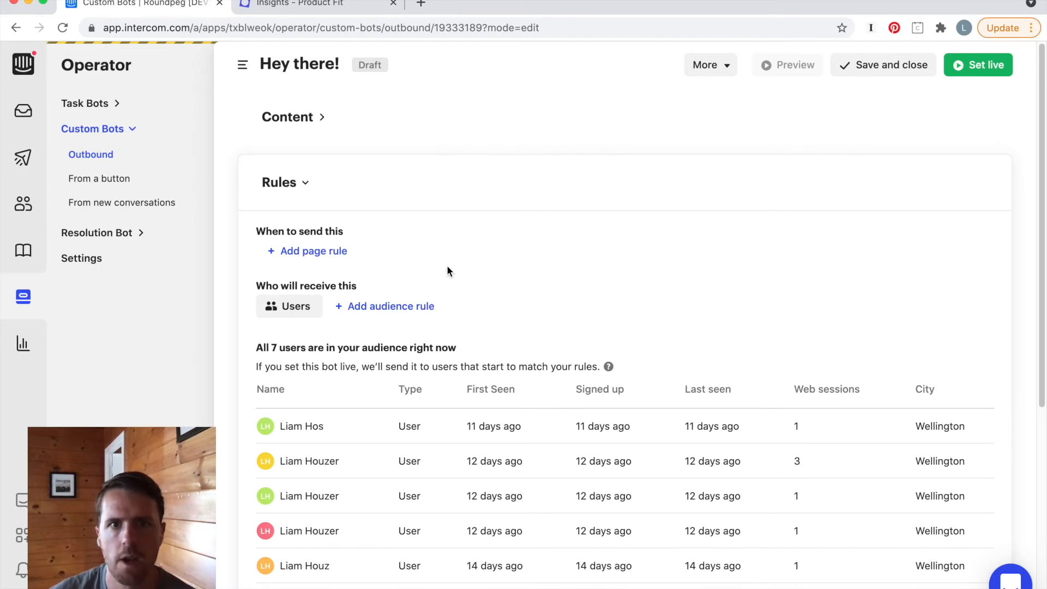
scroll(425, 226, "down", 2)
scroll(430, 224, "up", 2)
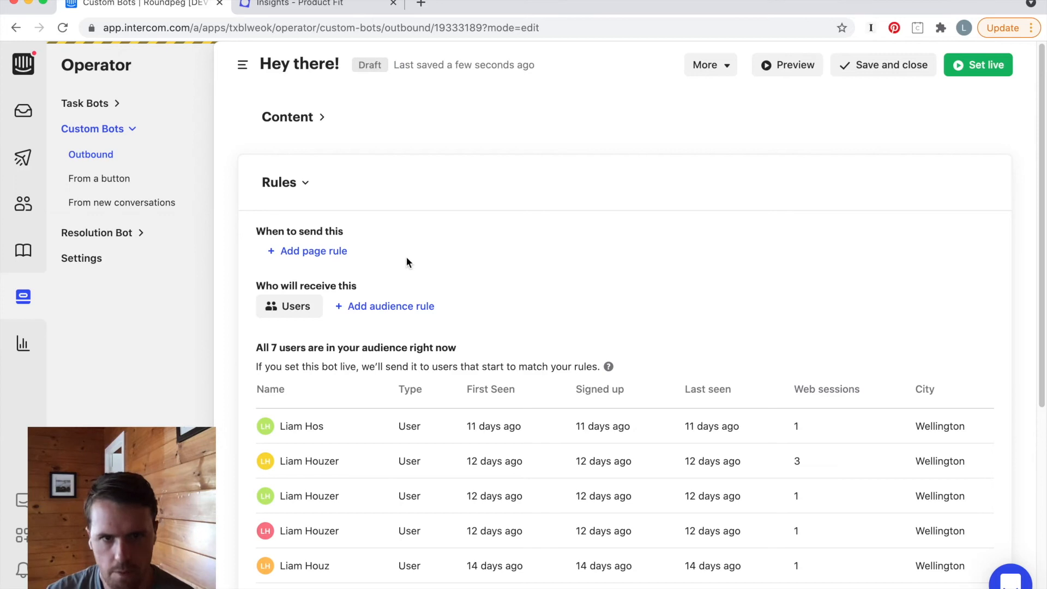
left_click(395, 308)
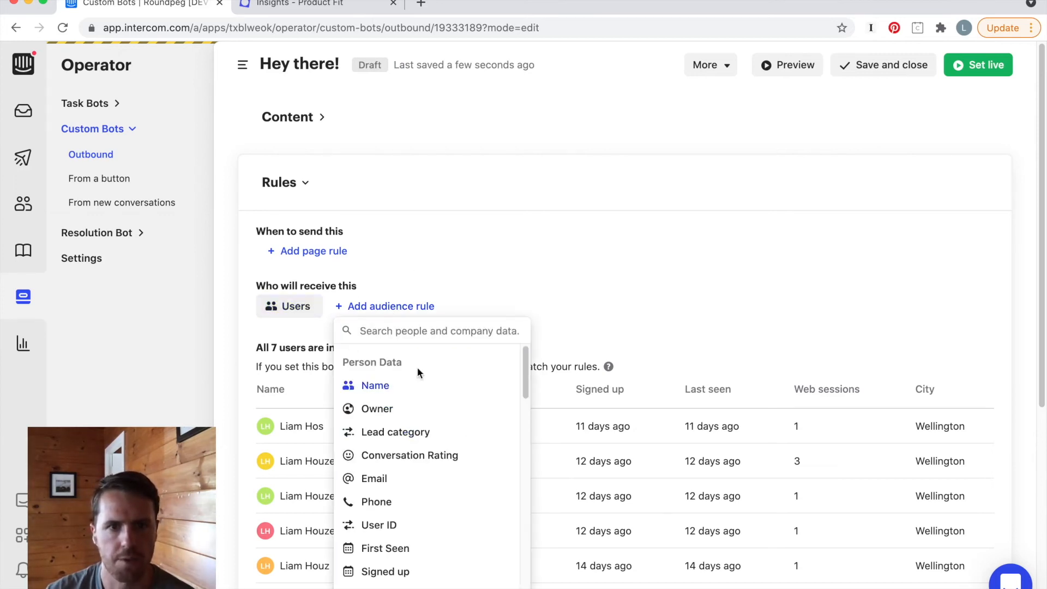
scroll(418, 370, "down", 15)
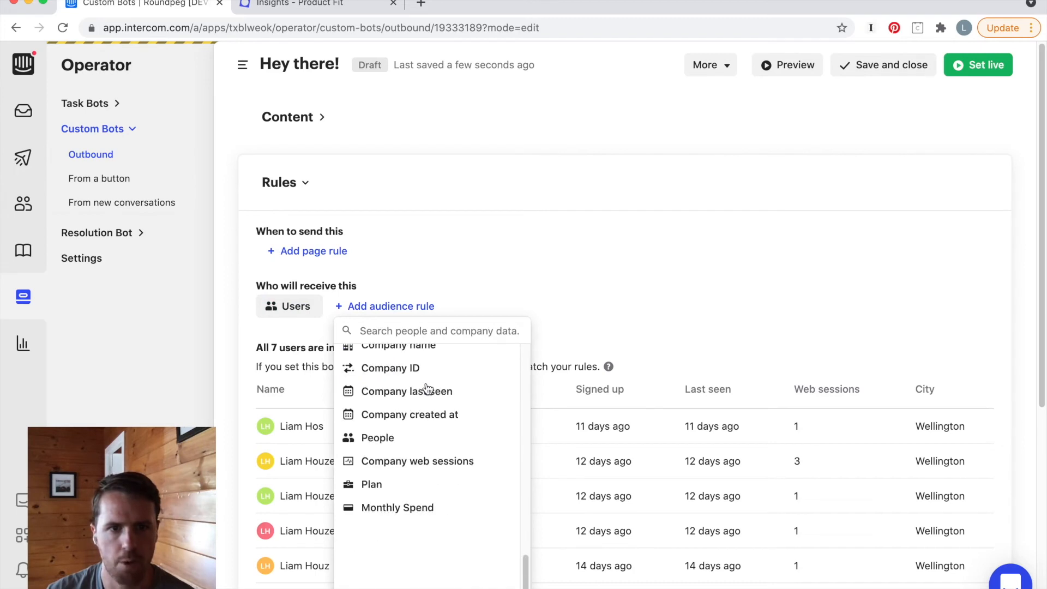
scroll(427, 386, "up", 10)
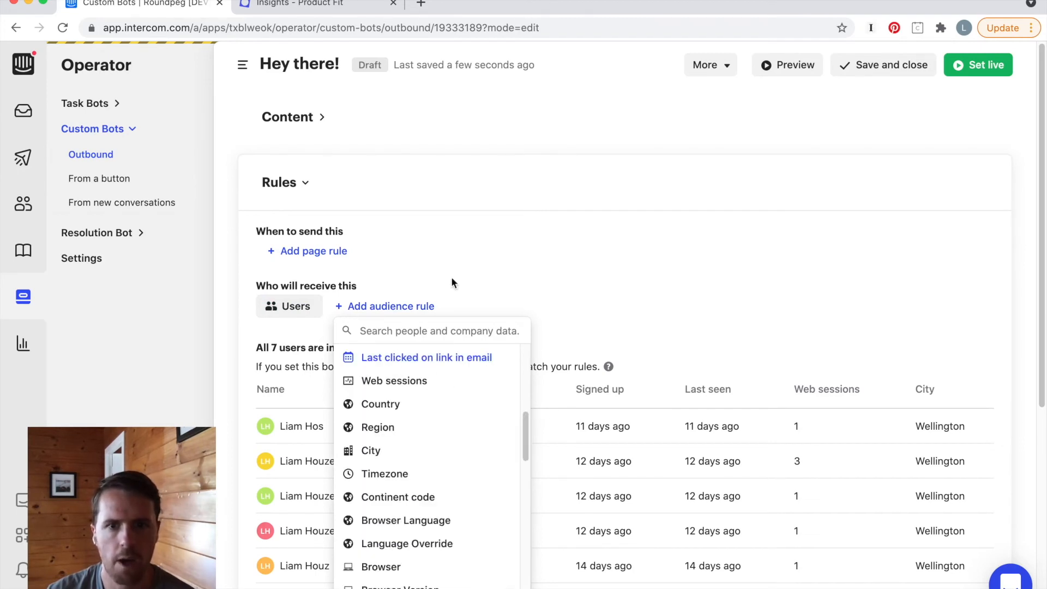
left_click(470, 266)
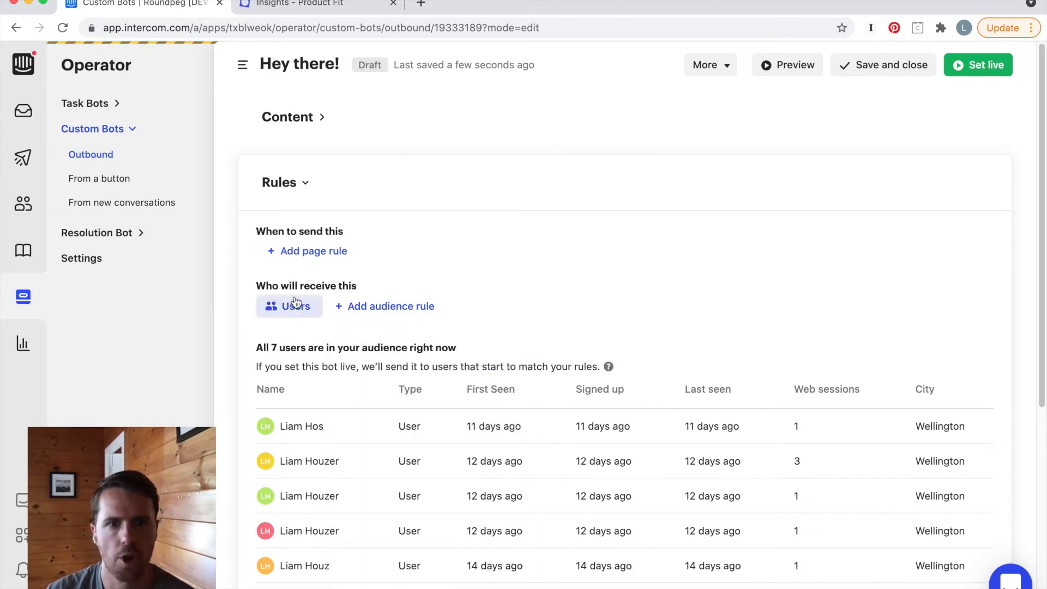
scroll(414, 256, "down", 6)
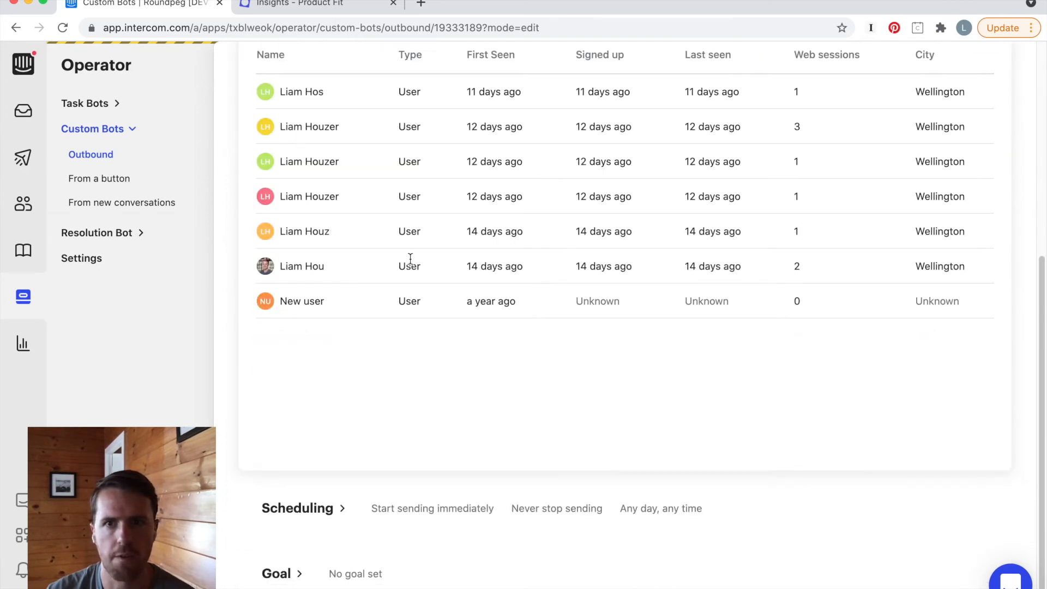
scroll(424, 265, "up", 6)
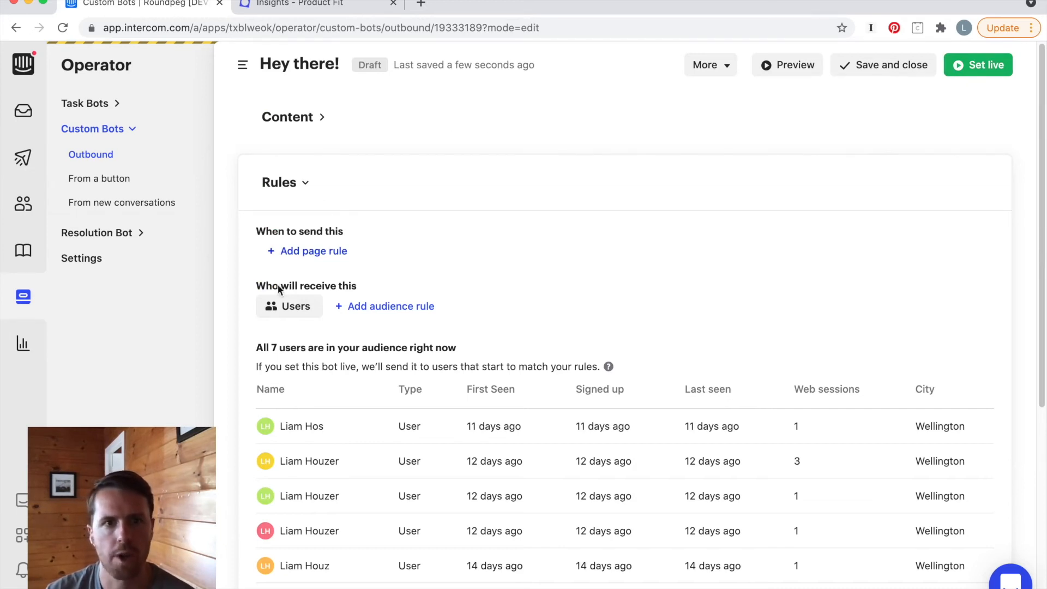
Step: Return to the bot's content and check the website options offered for previewing the custom bot
left_click(326, 116)
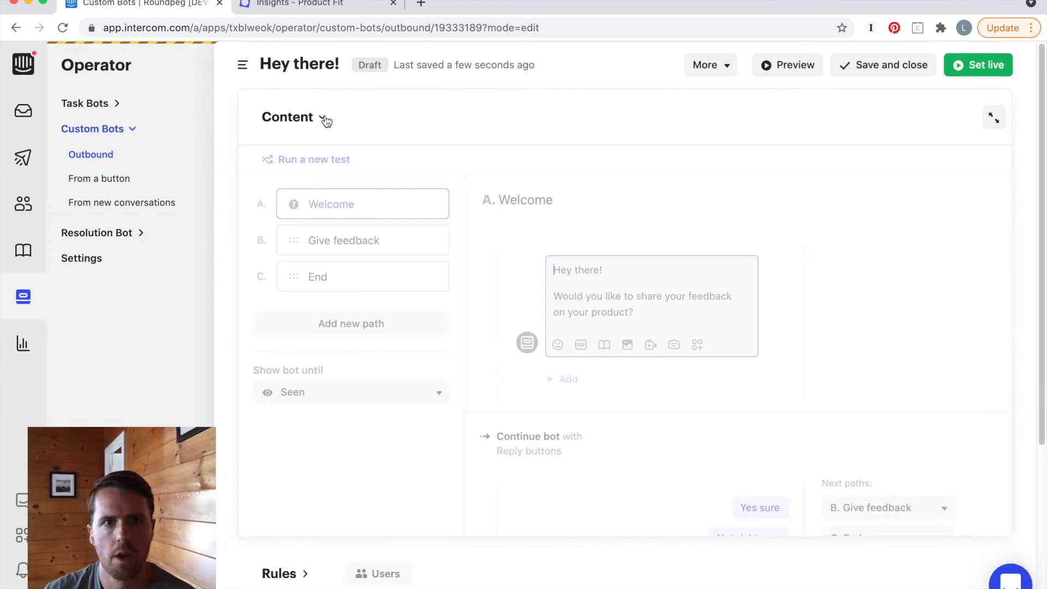
left_click(784, 73)
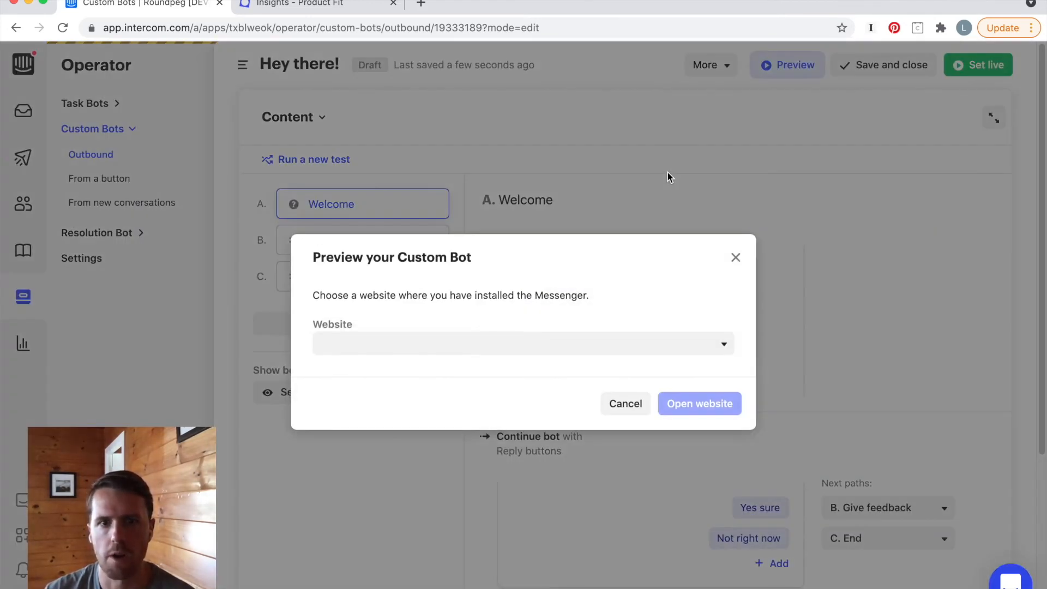
left_click(535, 346)
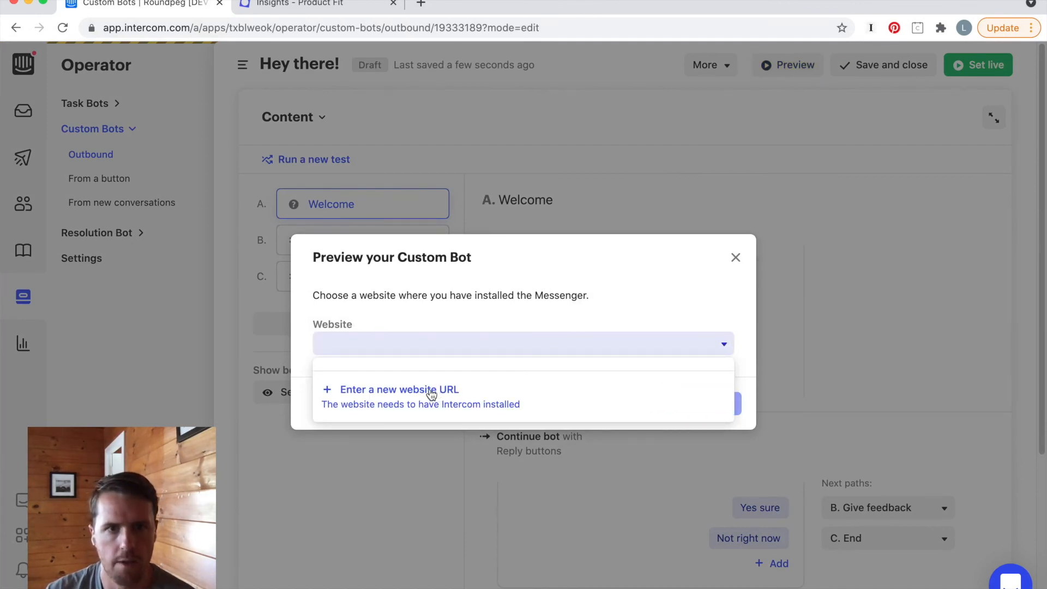
left_click(491, 309)
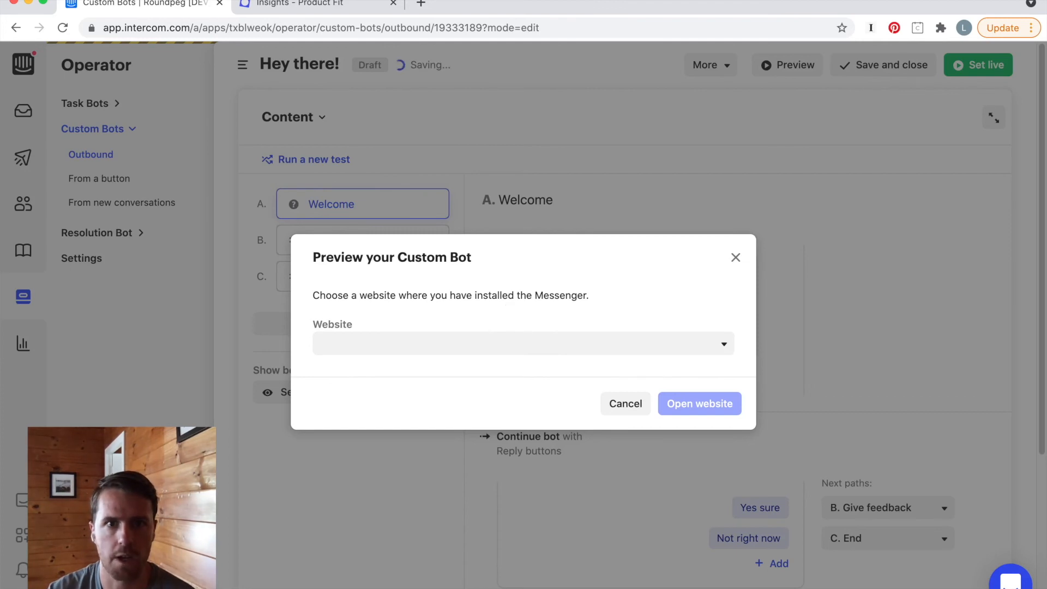
Step: Switch to the test_intercom.html page, reload it and open the Operator bot's conversation in the Messenger
mouse_move(541, 588)
left_click(877, 587)
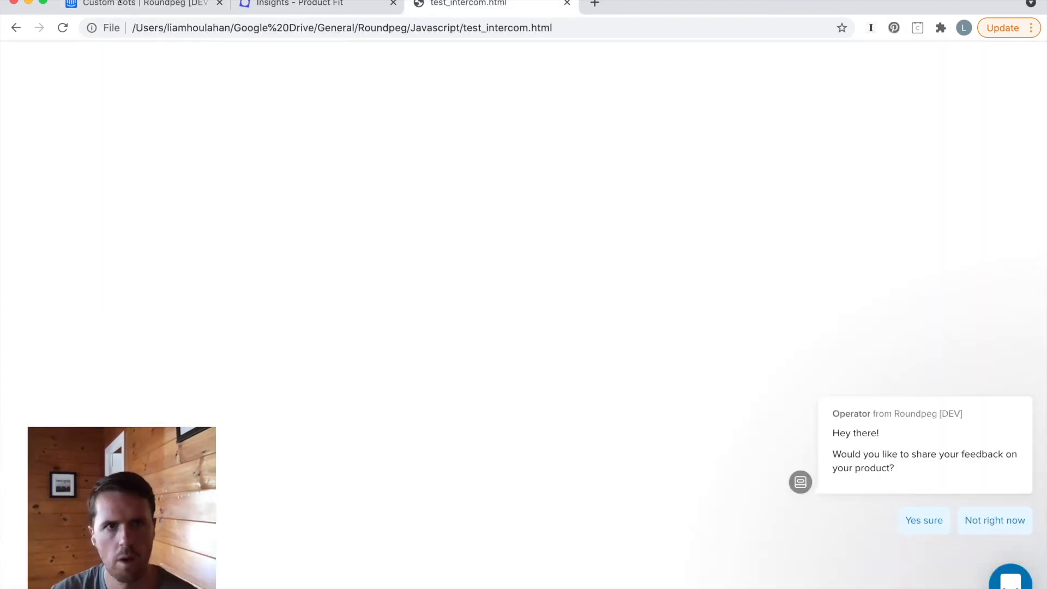
left_click(224, 28)
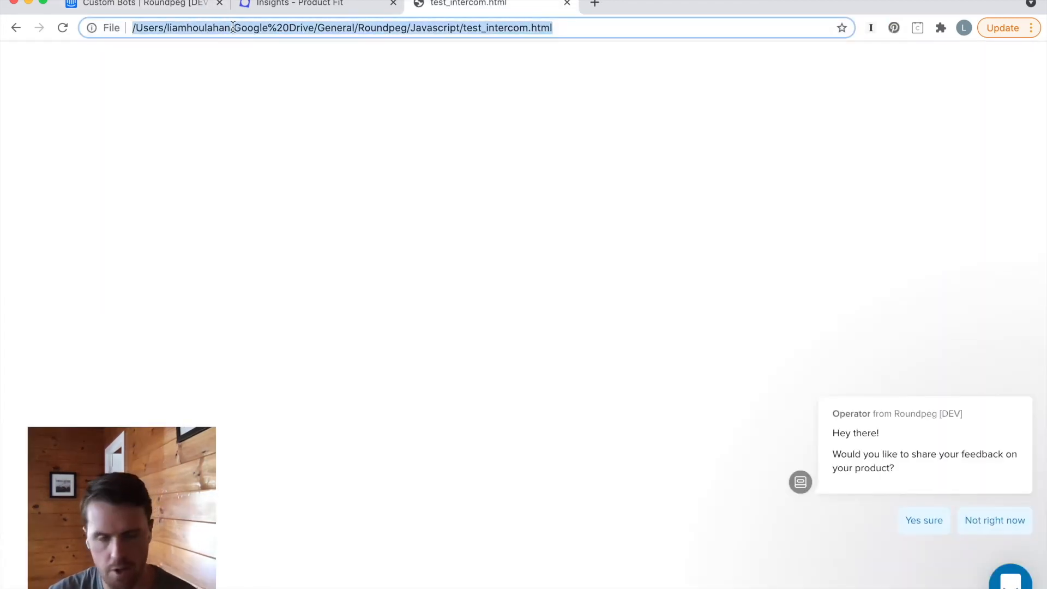
key("Return")
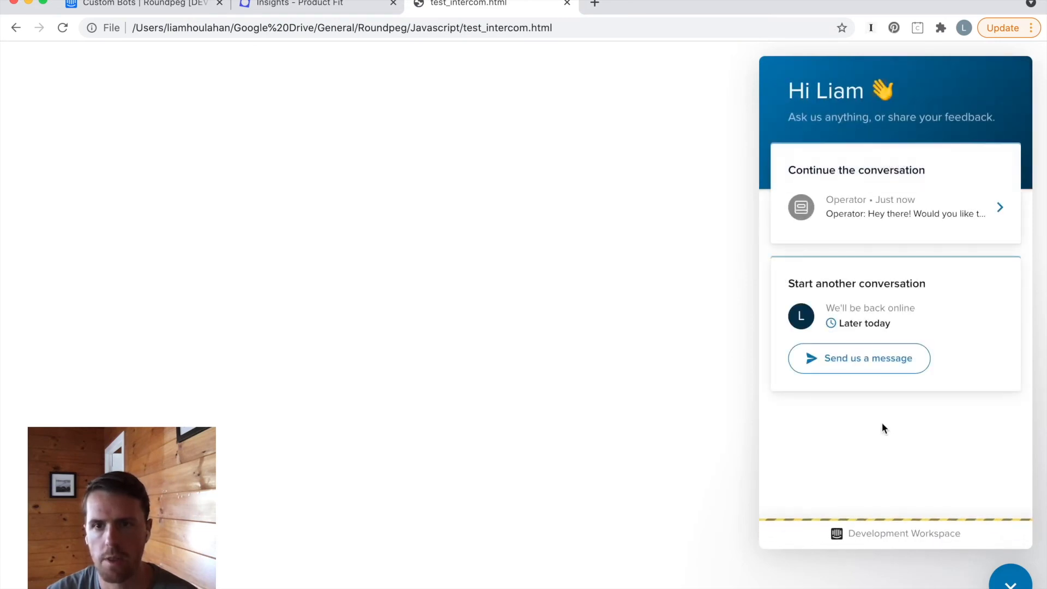
left_click(913, 201)
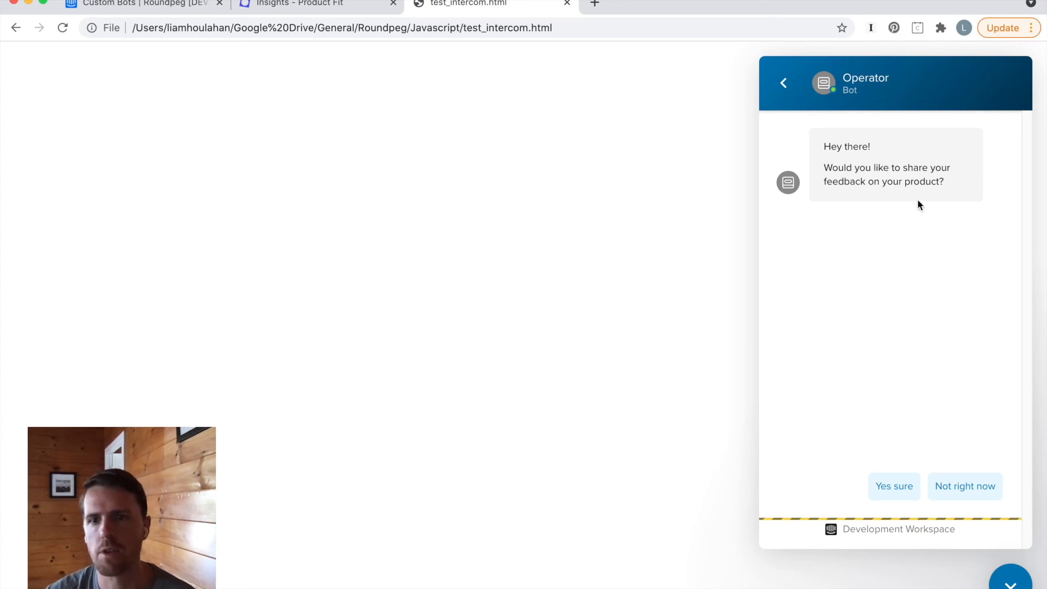
Step: Reply "Yes sure" to the bot, answer the survey with "Very disappointed" and give "Founder" as the job title
left_click(893, 486)
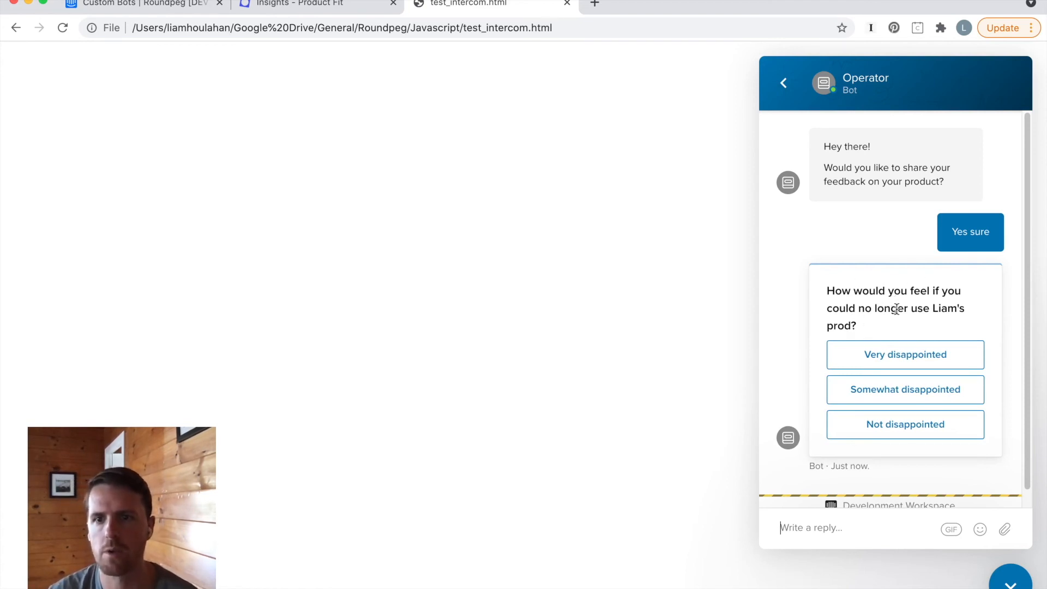
left_click(871, 357)
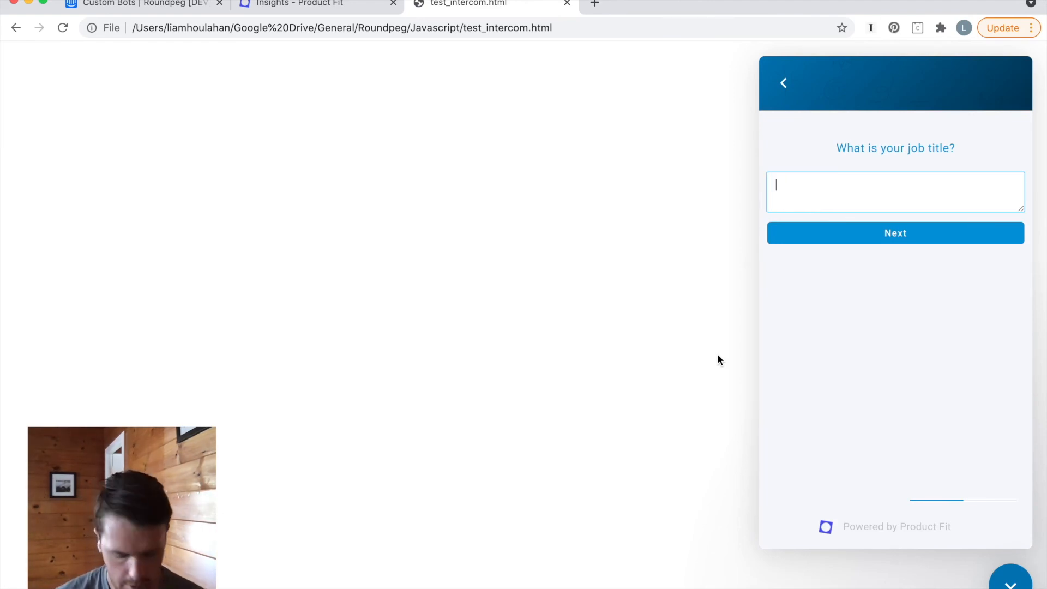
type("Founder")
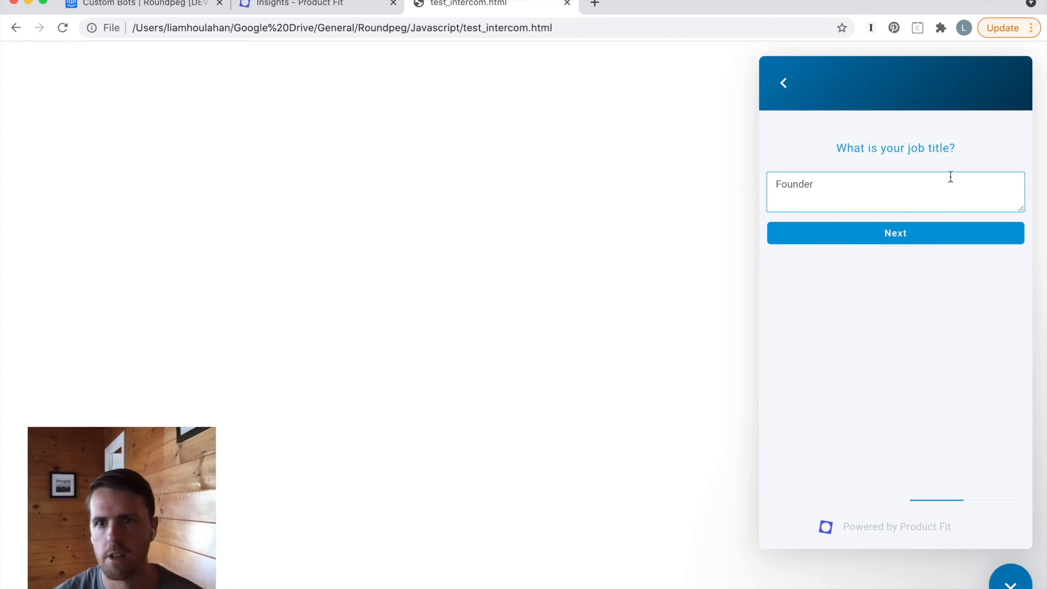
left_click(933, 244)
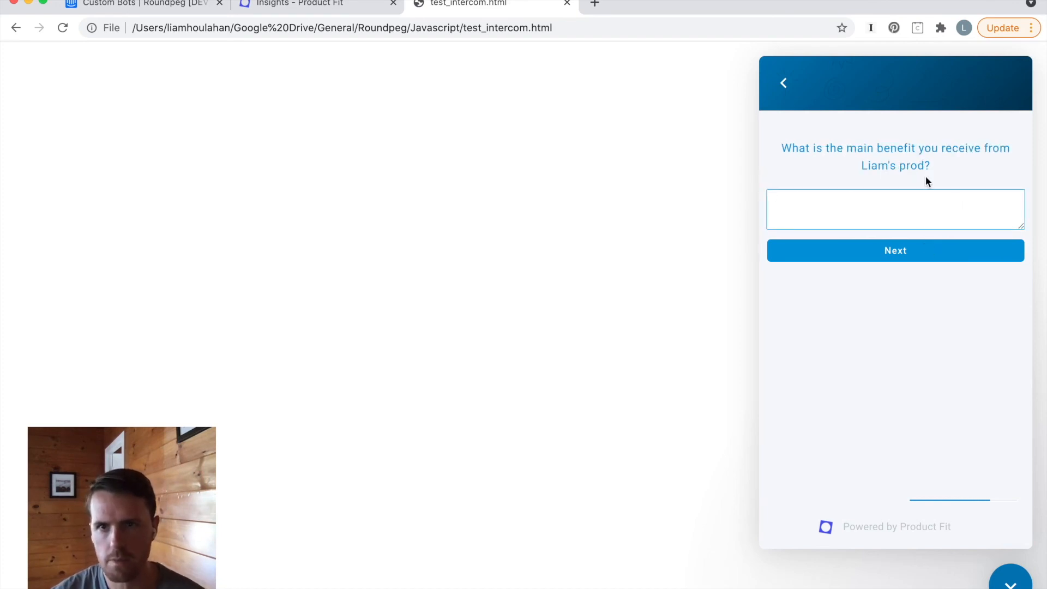
Step: Enter "Integrations" as the main benefit and "More integrations" as the improvement, submit the survey and close the Messenger
type("Integrations")
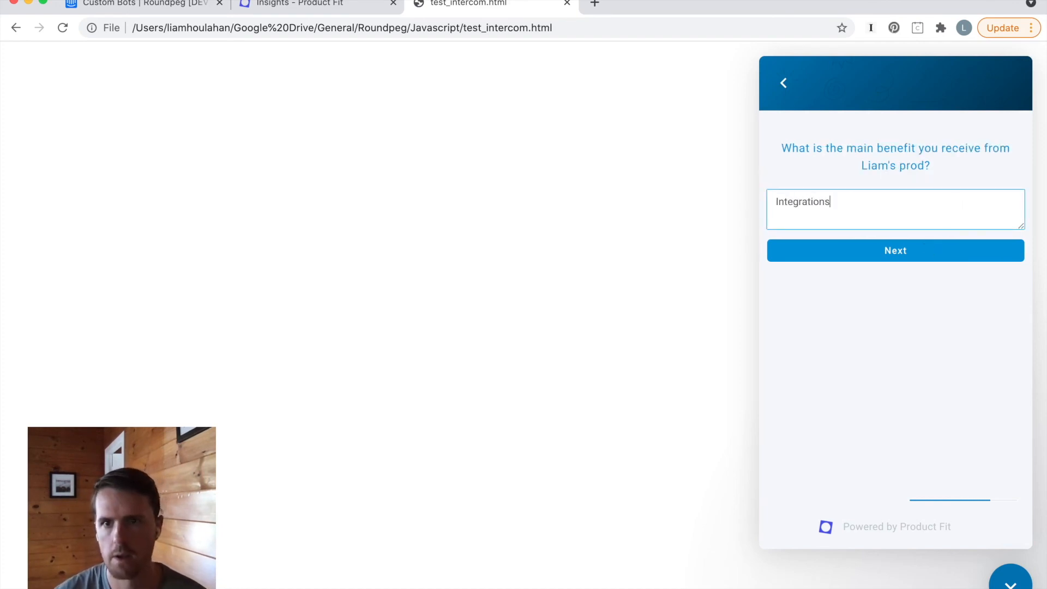
left_click(919, 248)
type("More integrations")
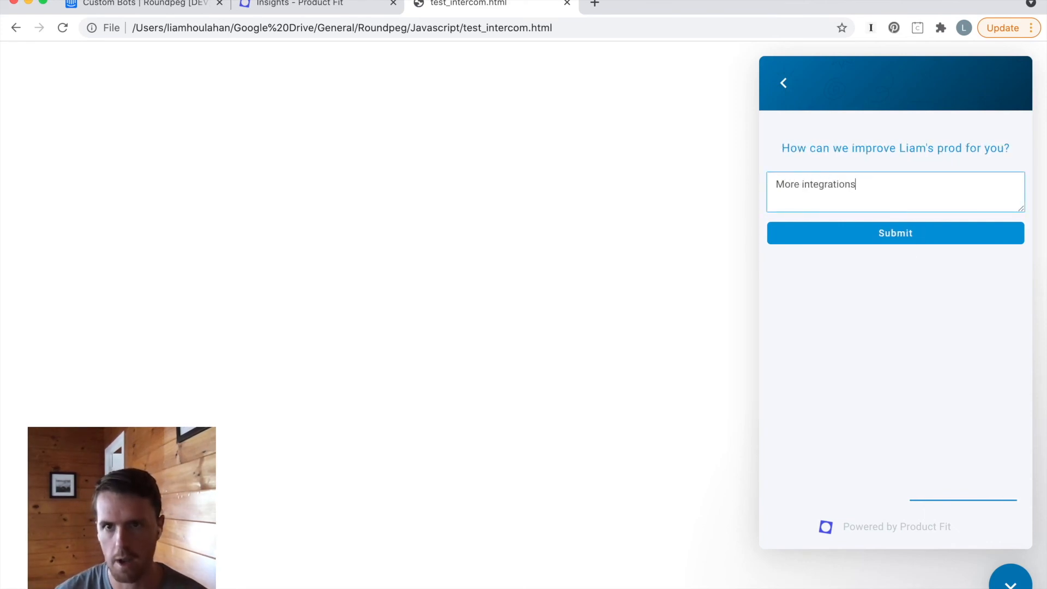
left_click(925, 238)
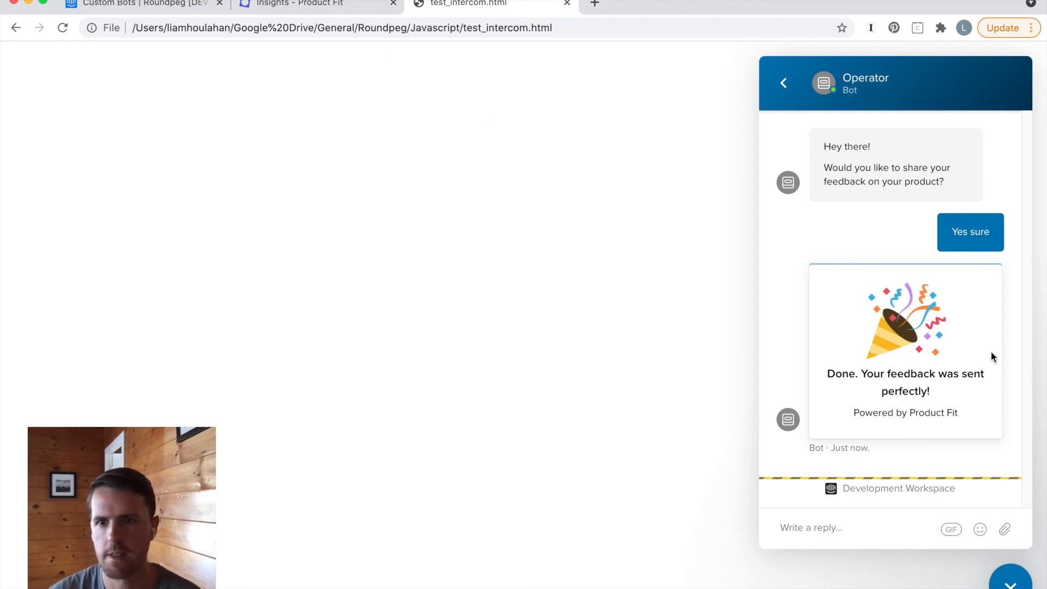
left_click(1011, 581)
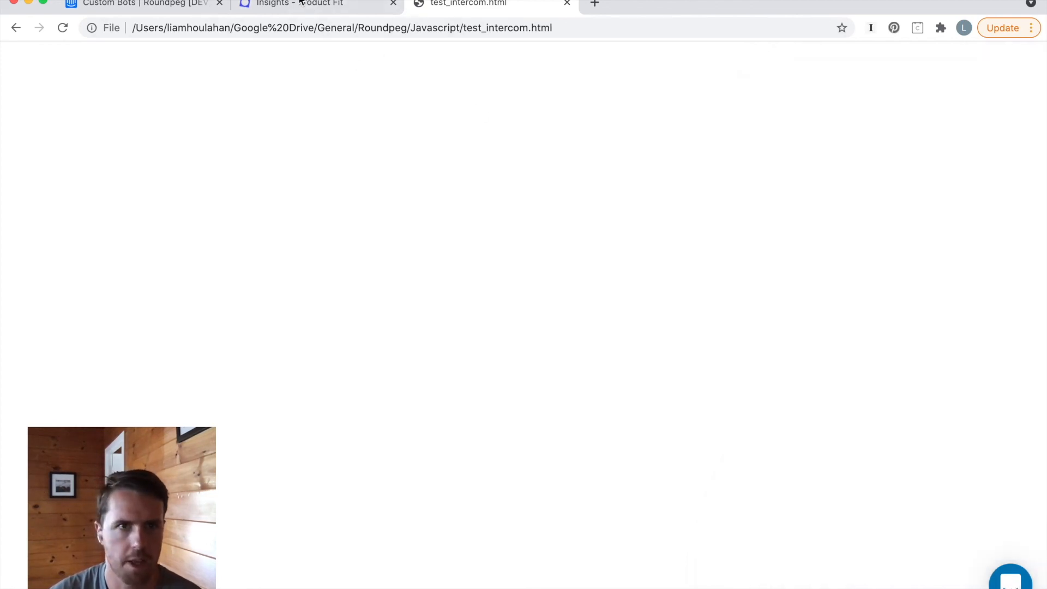
Step: Switch to Product Fit and open the Responses page, reloading it to check the newly submitted survey answers
left_click(300, 3)
left_click(62, 191)
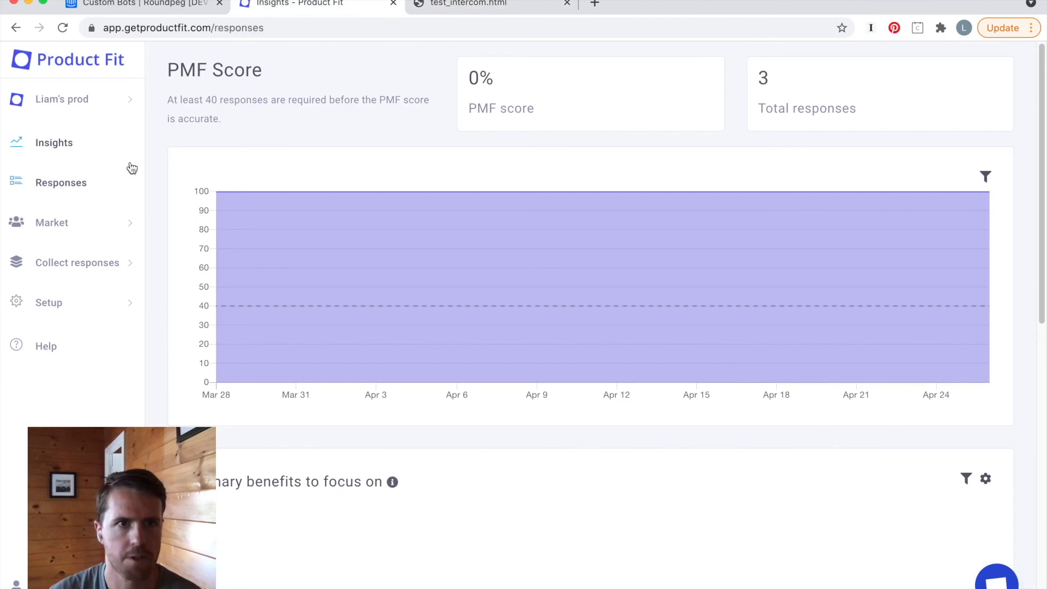
left_click(63, 29)
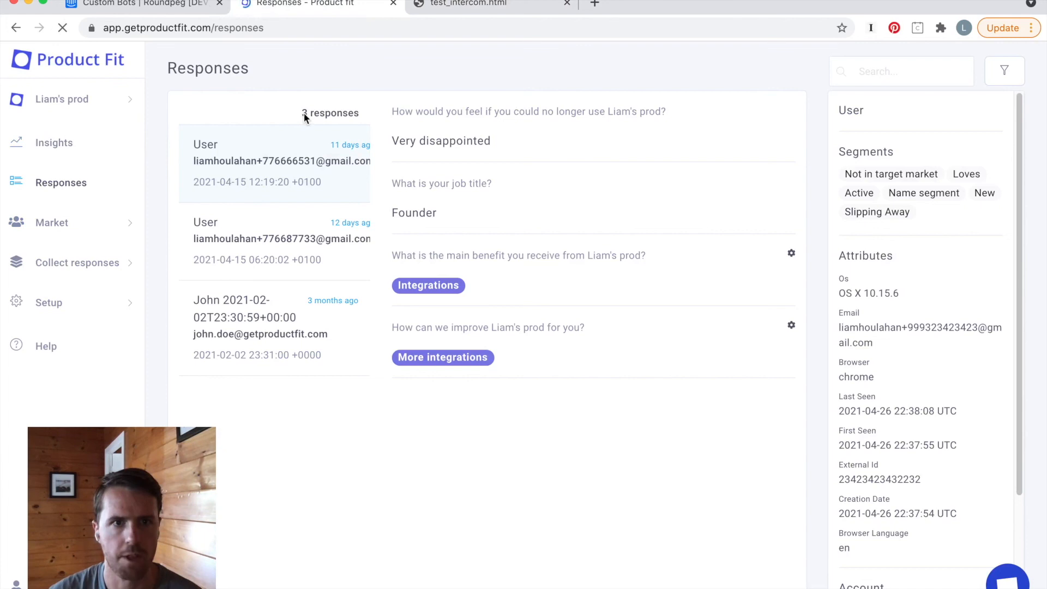